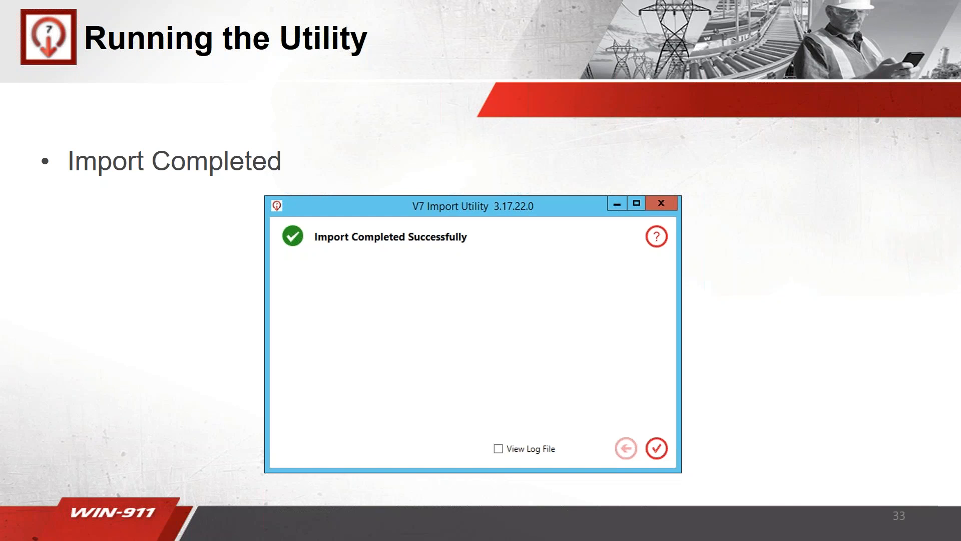
- End the slide show and switch to the TeamViewer remote session showing the Windows server in full screen
{"action": "key", "text": "Right"}
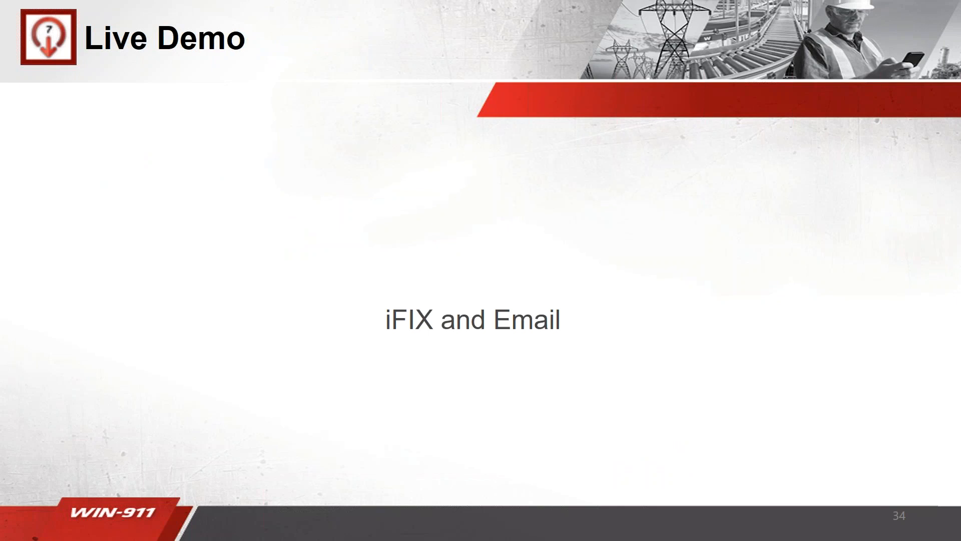
{"action": "key", "text": "Escape"}
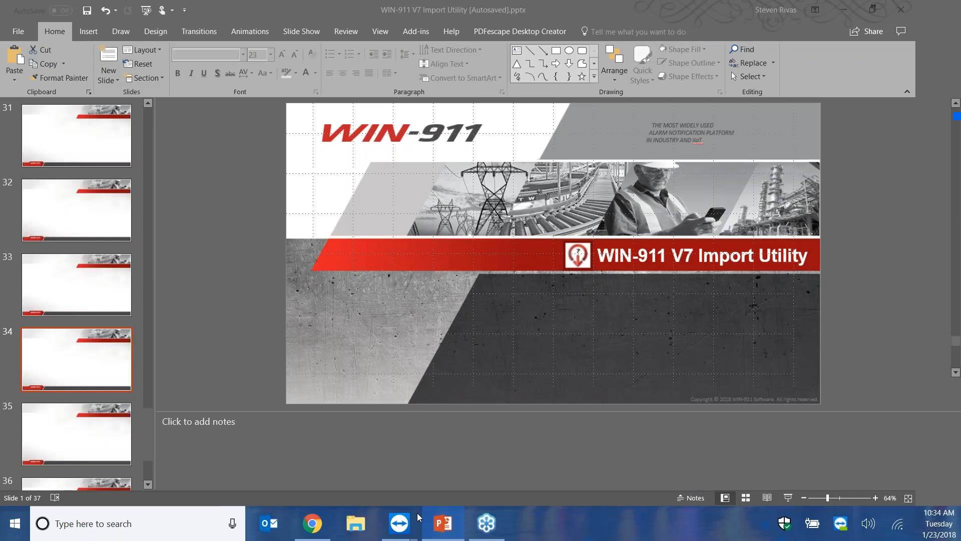
{"action": "mouse_move", "coordinate": [362, 529]}
{"action": "left_click", "coordinate": [425, 475]}
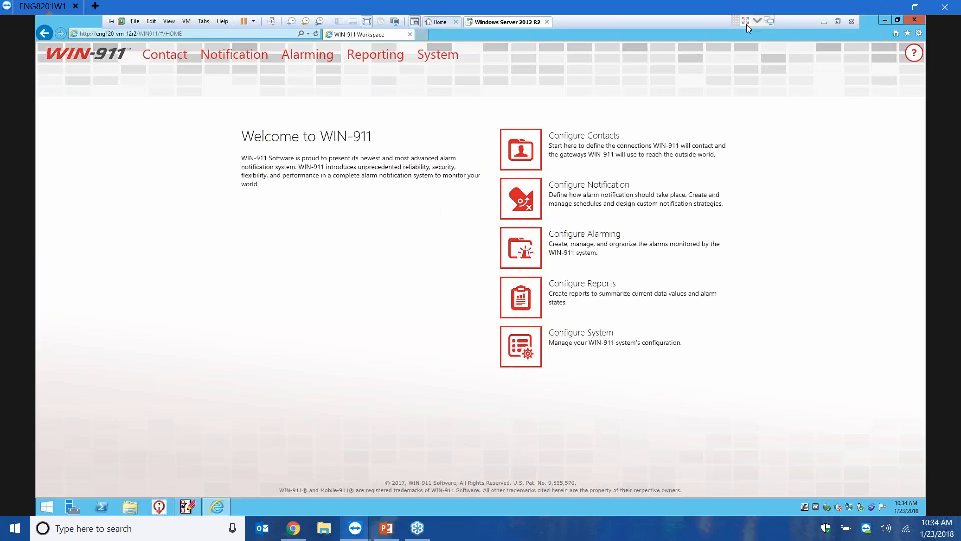
{"action": "left_click", "coordinate": [746, 24]}
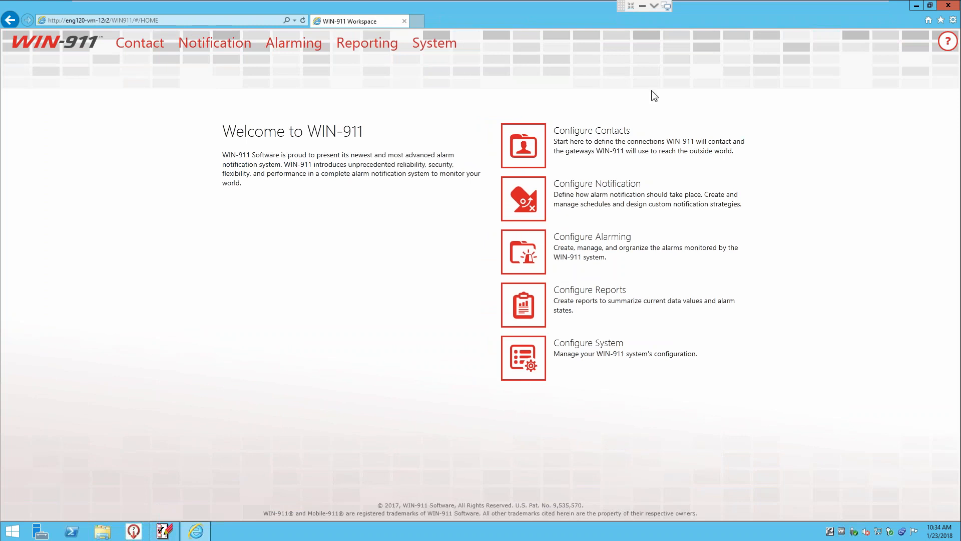
- Minimize the browser on the server and bring up the schedule definitions in the WIN-911 Configurator
{"action": "left_click", "coordinate": [916, 5]}
{"action": "left_click", "coordinate": [533, 176]}
{"action": "left_click_drag", "start_coordinate": [533, 176], "coordinate": [522, 170]}
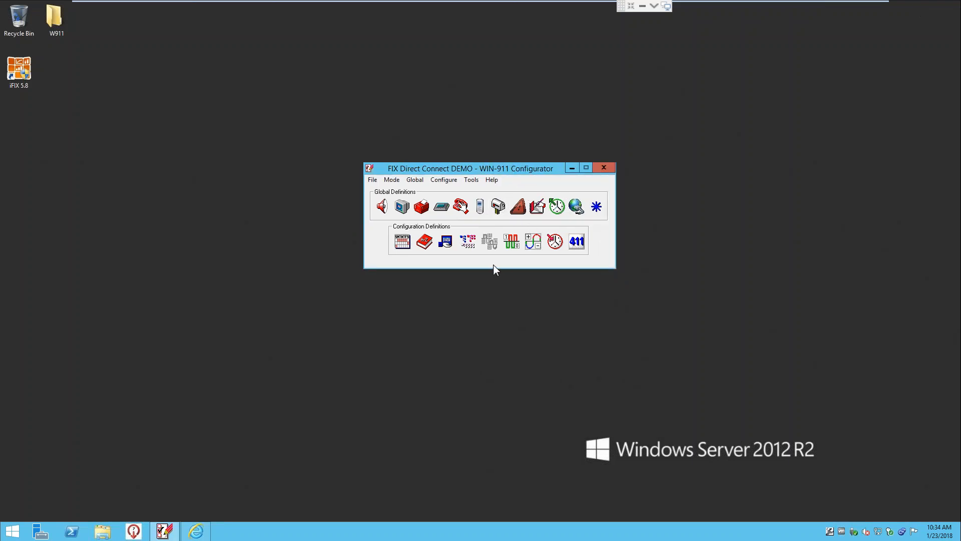
{"action": "left_click", "coordinate": [402, 242]}
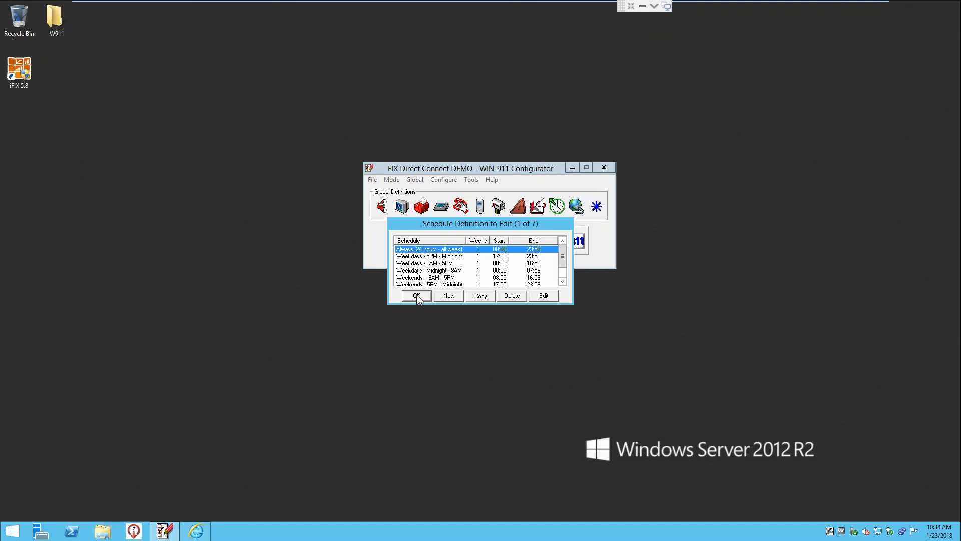
{"action": "left_click", "coordinate": [443, 256]}
{"action": "scroll", "coordinate": [441, 260], "scroll_direction": "down", "scroll_amount": 1}
{"action": "scroll", "coordinate": [451, 262], "scroll_direction": "up", "scroll_amount": 1}
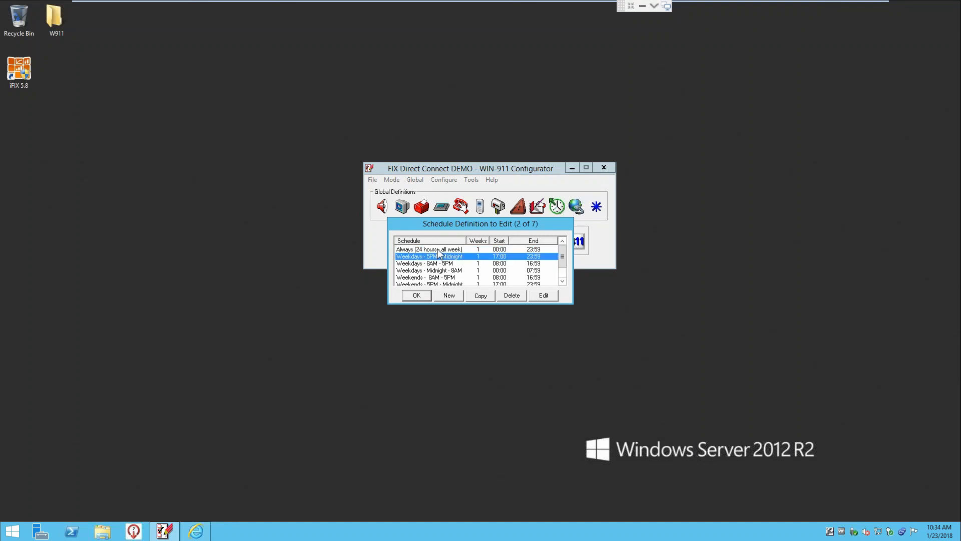
- Examine the days and times of the "Always (24 hours - all week)" schedule, leaving the definition without saving
{"action": "double_click", "coordinate": [513, 249]}
{"action": "left_click_drag", "start_coordinate": [513, 245], "coordinate": [496, 228]}
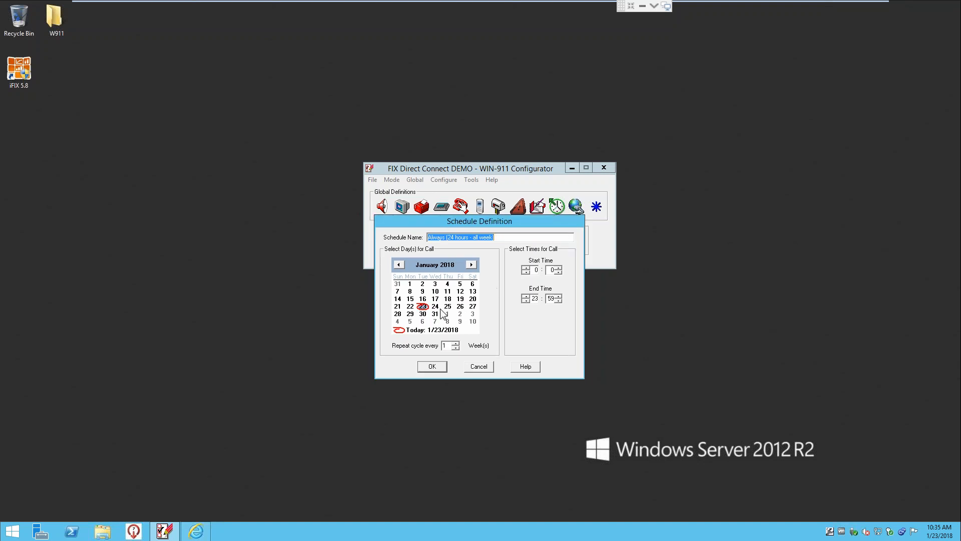
{"action": "left_click", "coordinate": [410, 308]}
{"action": "left_click", "coordinate": [413, 311]}
{"action": "left_click", "coordinate": [411, 313]}
{"action": "left_click", "coordinate": [483, 366]}
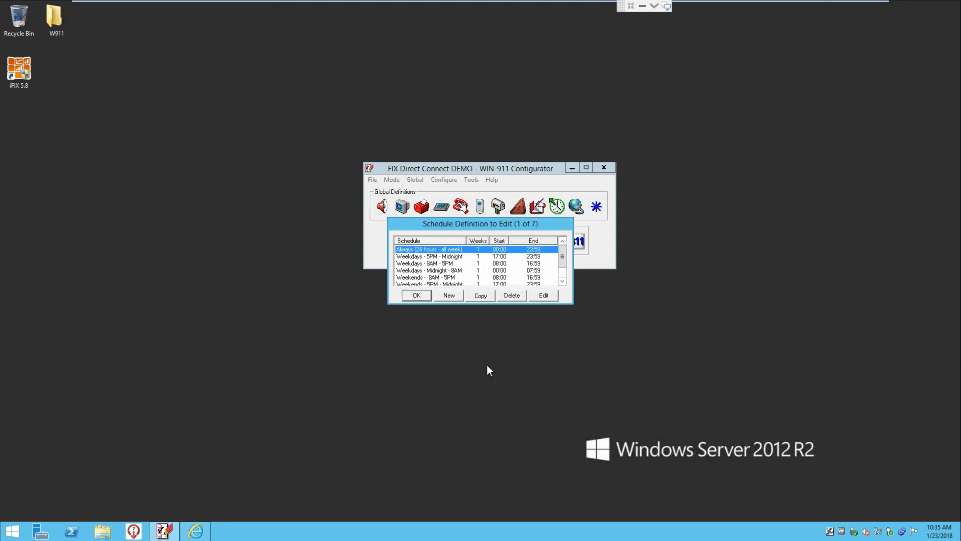
- Look through the weekday and weekend schedules and close the schedule definitions
{"action": "scroll", "coordinate": [460, 272], "scroll_direction": "down", "scroll_amount": 1}
{"action": "scroll", "coordinate": [453, 278], "scroll_direction": "up", "scroll_amount": 1}
{"action": "left_click", "coordinate": [455, 257]}
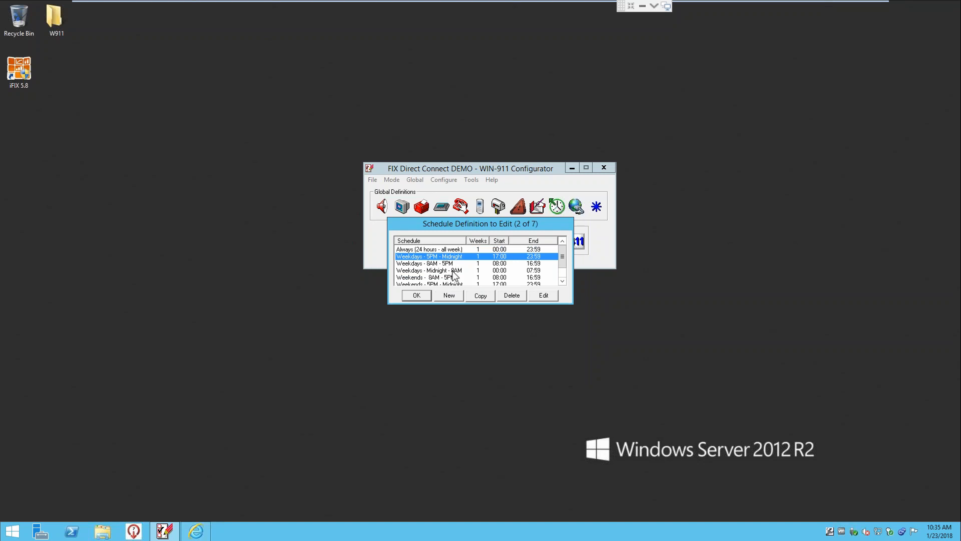
{"action": "left_click", "coordinate": [456, 272]}
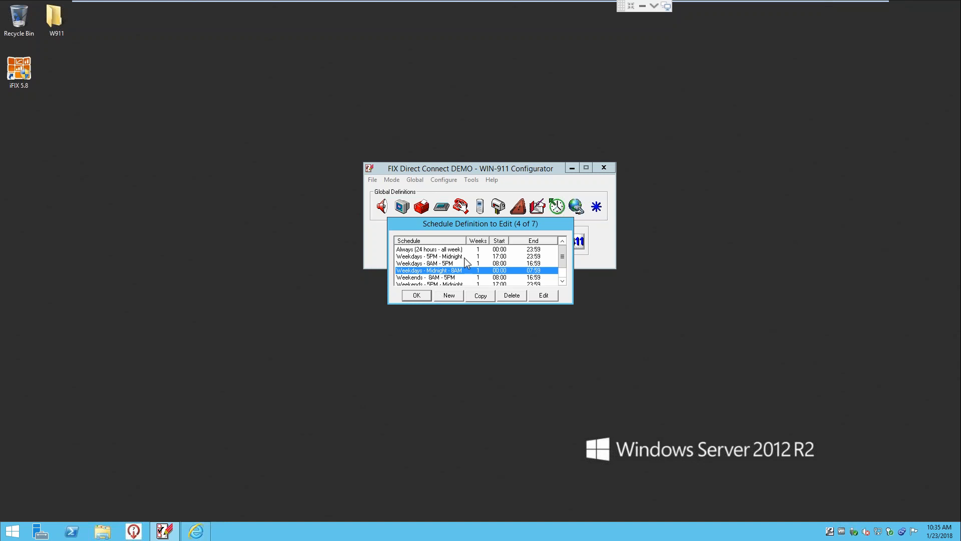
{"action": "left_click", "coordinate": [419, 297]}
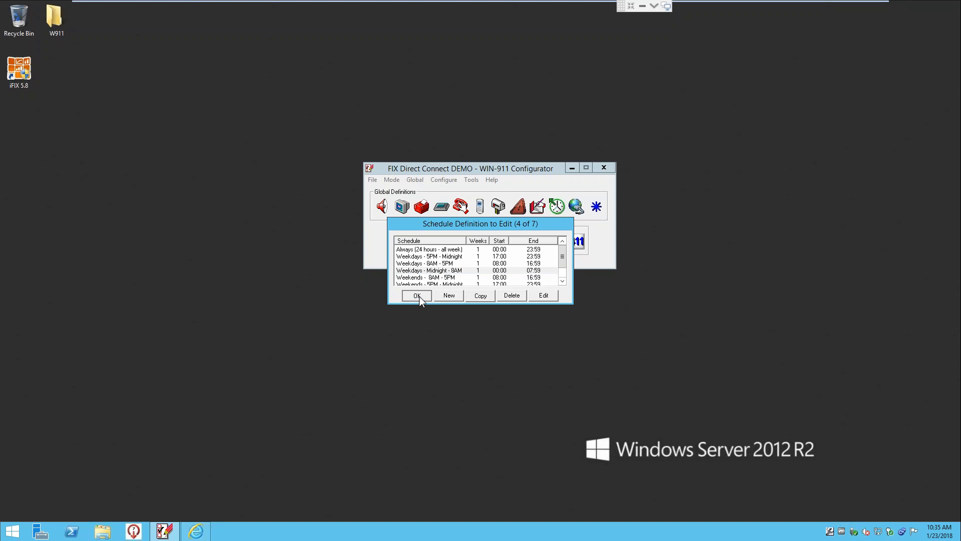
- Set the duty schedule of the first phone book contact's e-mail connection to Weekdays - 8AM - 5PM and save the contact
{"action": "left_click", "coordinate": [431, 240]}
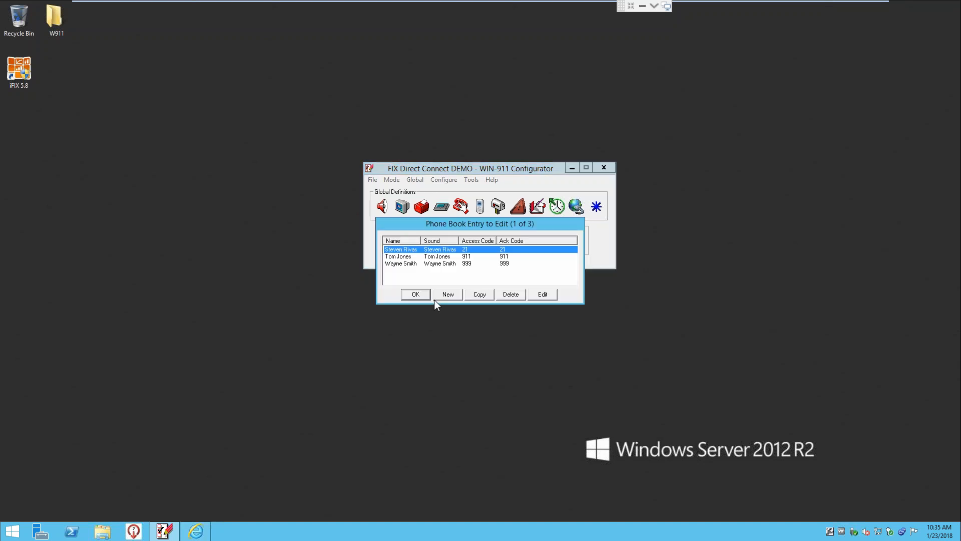
{"action": "double_click", "coordinate": [425, 250]}
{"action": "left_click", "coordinate": [507, 271]}
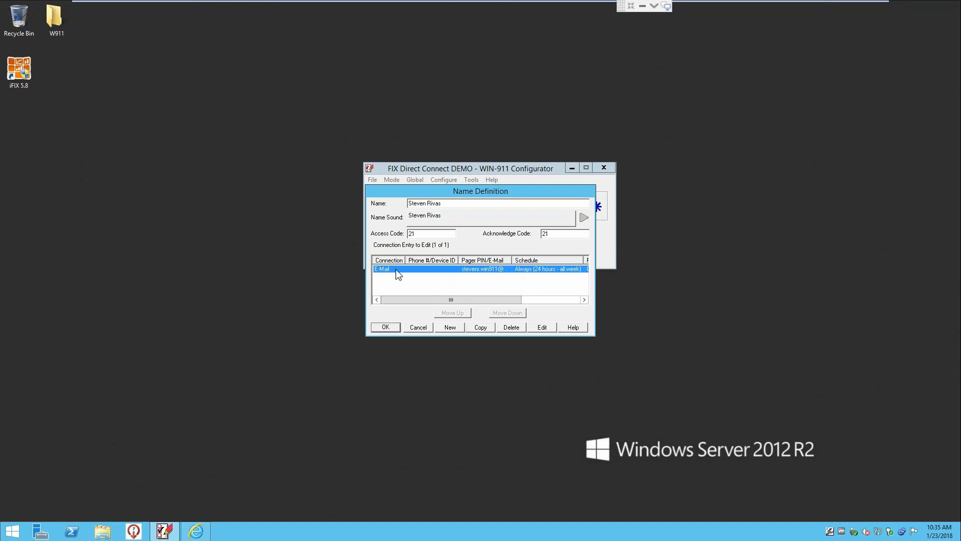
{"action": "double_click", "coordinate": [408, 272]}
{"action": "left_click", "coordinate": [486, 242]}
{"action": "left_click_drag", "start_coordinate": [486, 242], "coordinate": [412, 243]}
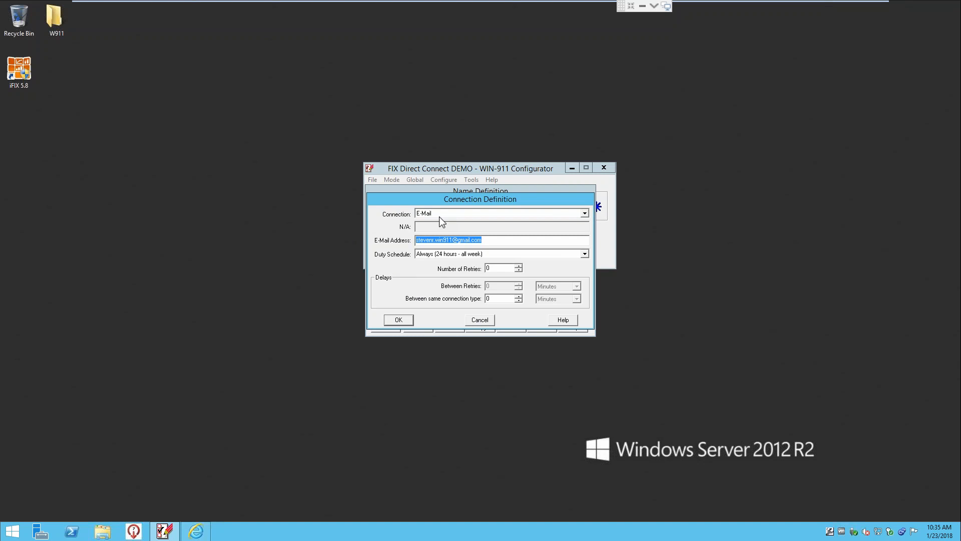
{"action": "left_click", "coordinate": [585, 254]}
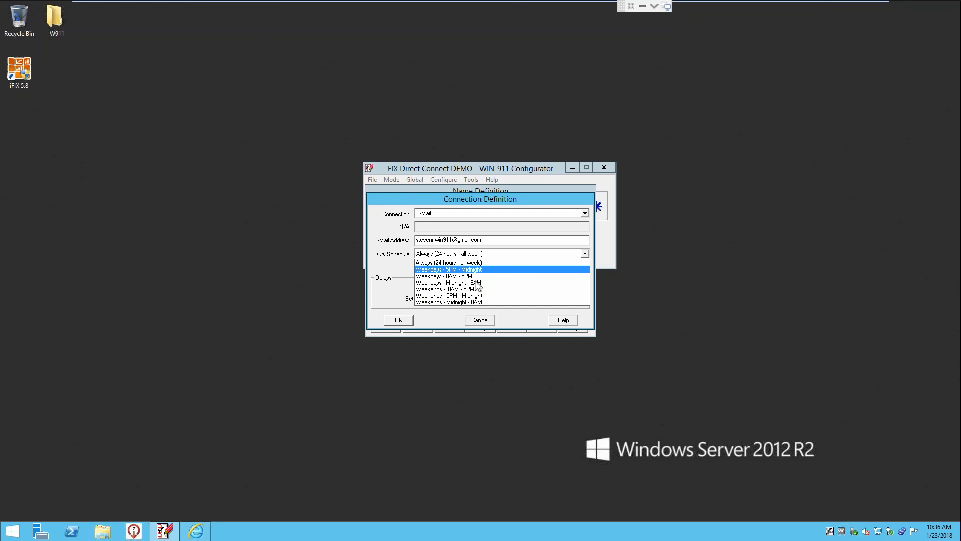
{"action": "left_click", "coordinate": [436, 277]}
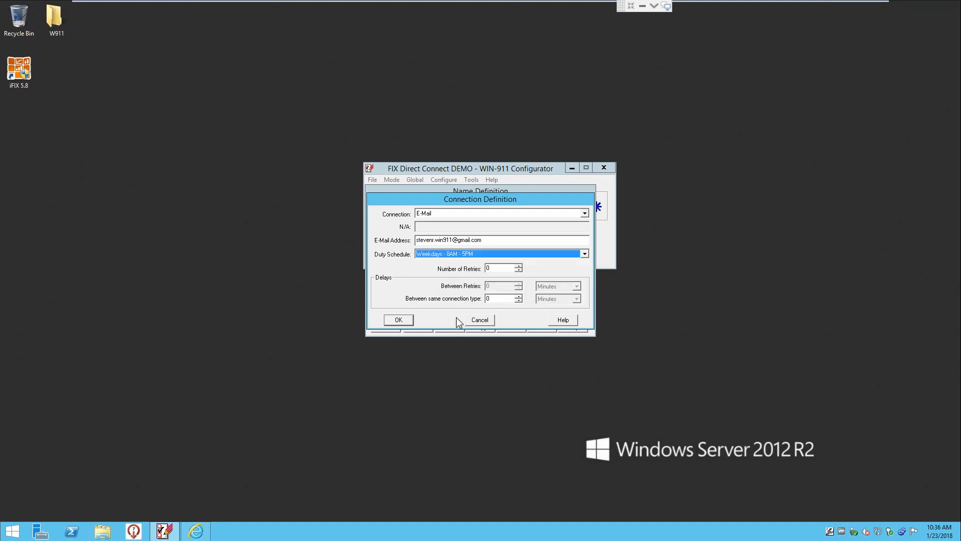
{"action": "left_click", "coordinate": [399, 320]}
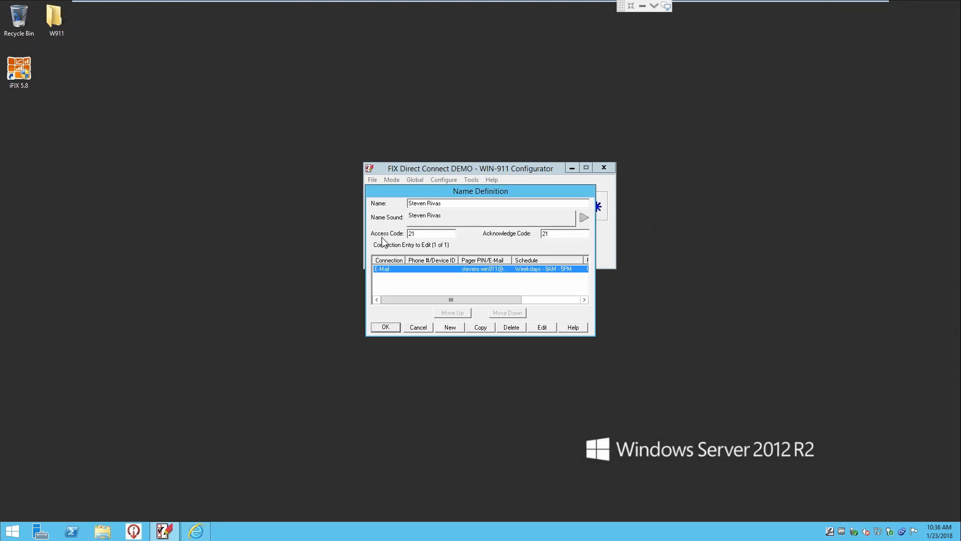
{"action": "left_click", "coordinate": [573, 234]}
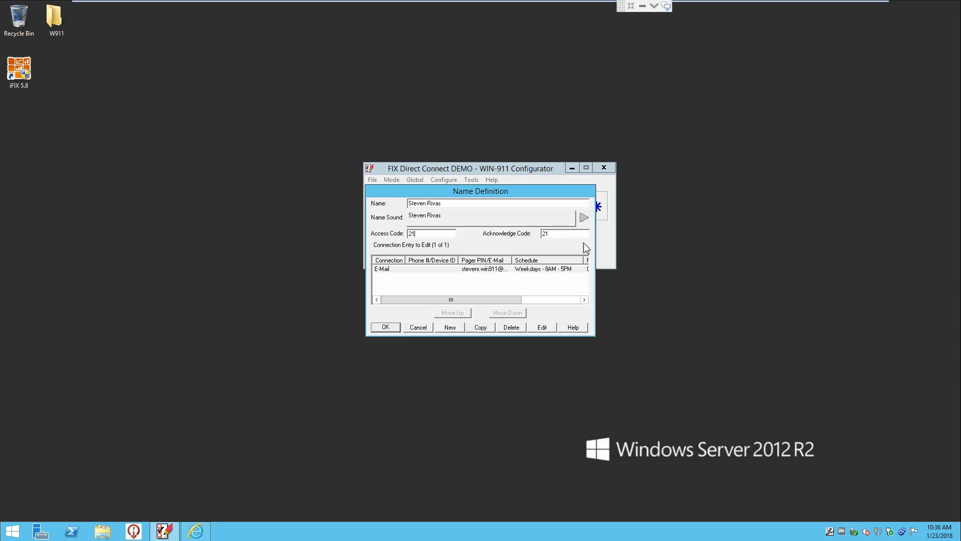
{"action": "left_click", "coordinate": [386, 328]}
- Look over the remaining phone book entries and the FIX Remote Alarm data source, closing both lists
{"action": "left_click", "coordinate": [416, 257]}
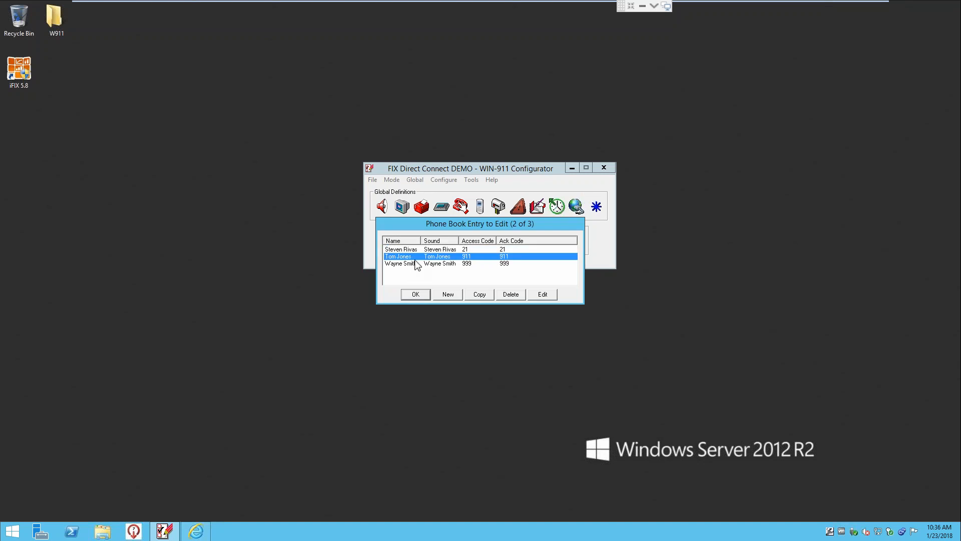
{"action": "left_click", "coordinate": [443, 265]}
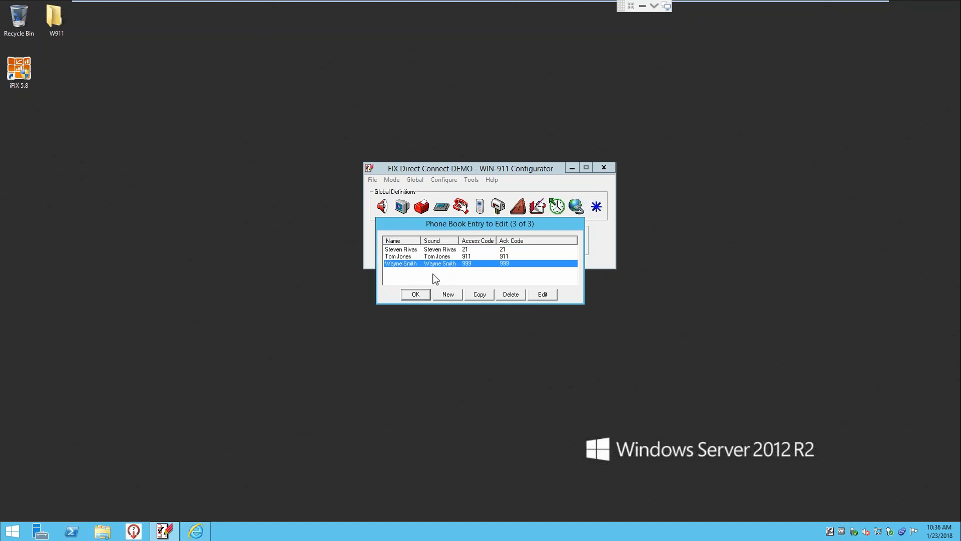
{"action": "left_click", "coordinate": [413, 294]}
{"action": "left_click", "coordinate": [442, 242]}
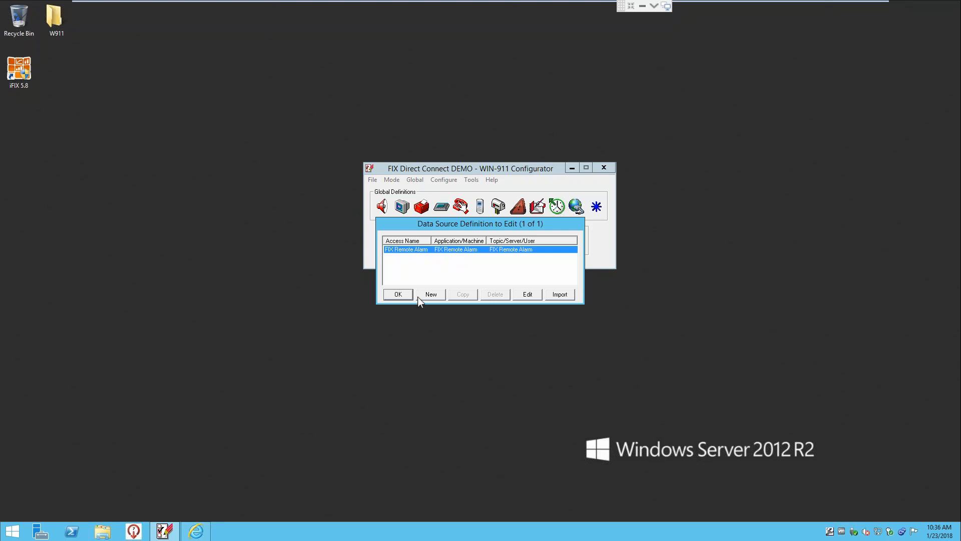
{"action": "left_click", "coordinate": [402, 295]}
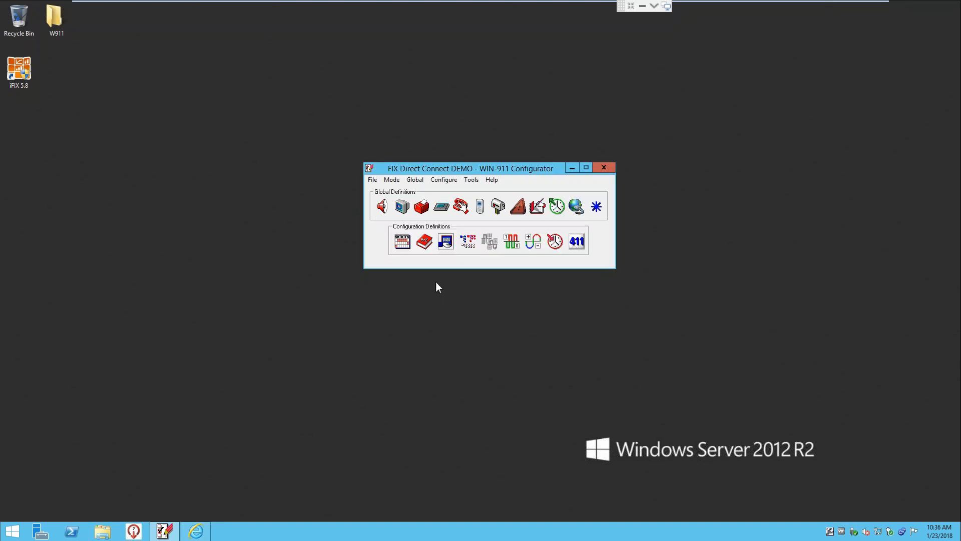
- Examine the contact list of the Computer Room alarm group, leaving the group definition without saving
{"action": "left_click", "coordinate": [467, 244]}
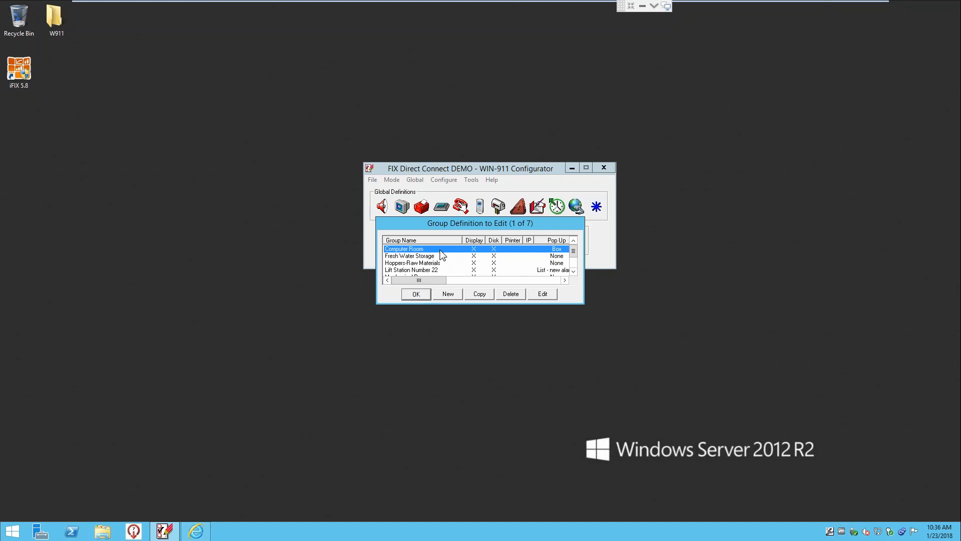
{"action": "double_click", "coordinate": [441, 251]}
{"action": "left_click", "coordinate": [396, 184]}
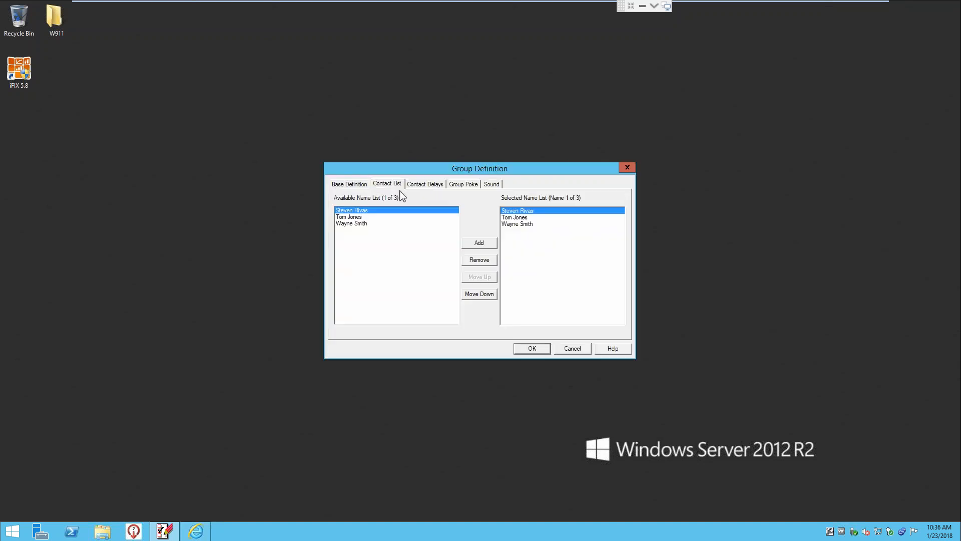
{"action": "left_click", "coordinate": [524, 224]}
{"action": "left_click", "coordinate": [525, 217]}
{"action": "left_click", "coordinate": [525, 211]}
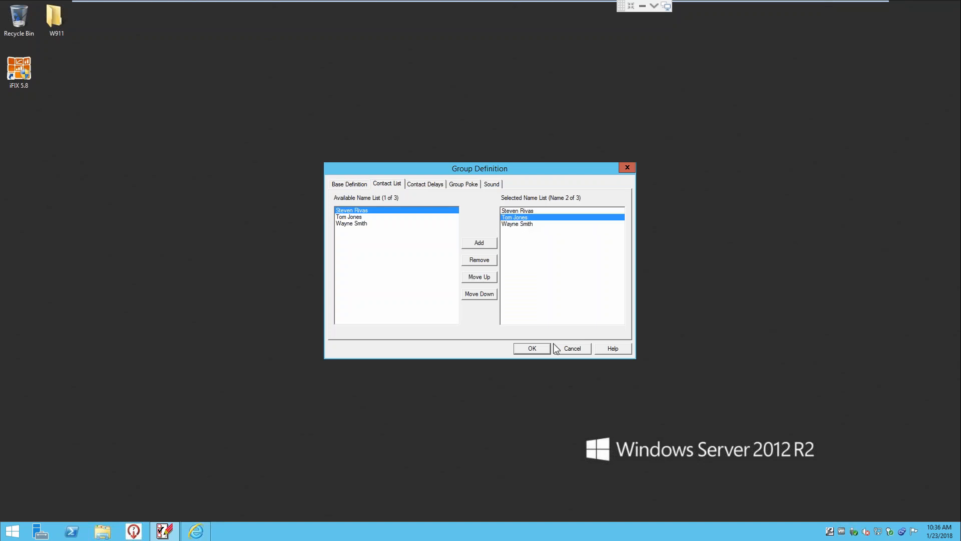
{"action": "left_click", "coordinate": [582, 349]}
- Examine the contact lists of the Fresh Water Storage and Hoppers-Raw Materials groups without saving changes
{"action": "double_click", "coordinate": [429, 263]}
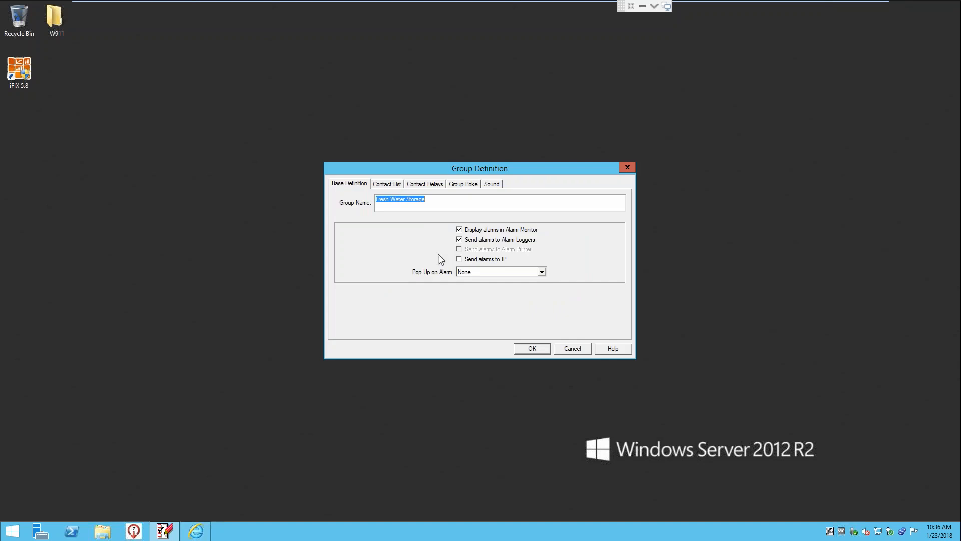
{"action": "left_click", "coordinate": [394, 184]}
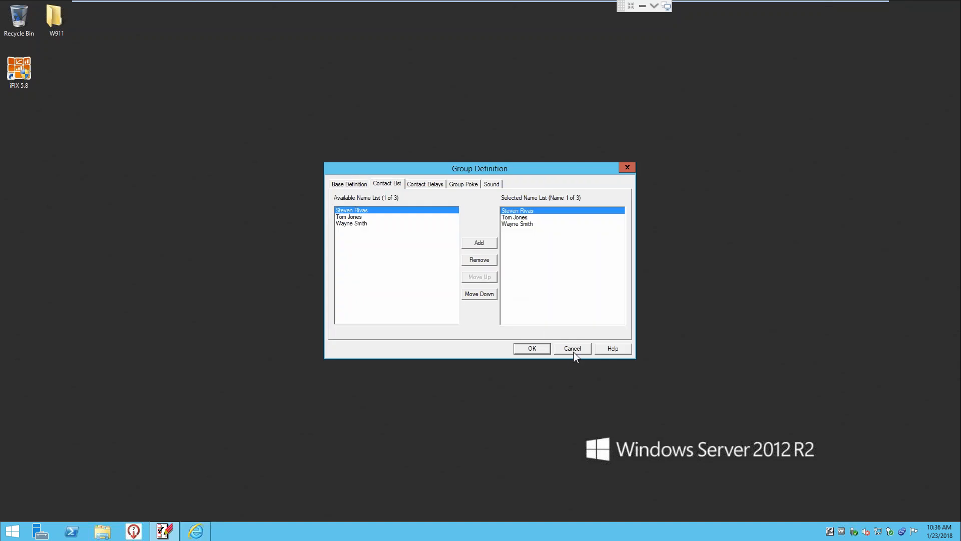
{"action": "left_click", "coordinate": [573, 349]}
{"action": "double_click", "coordinate": [435, 263]}
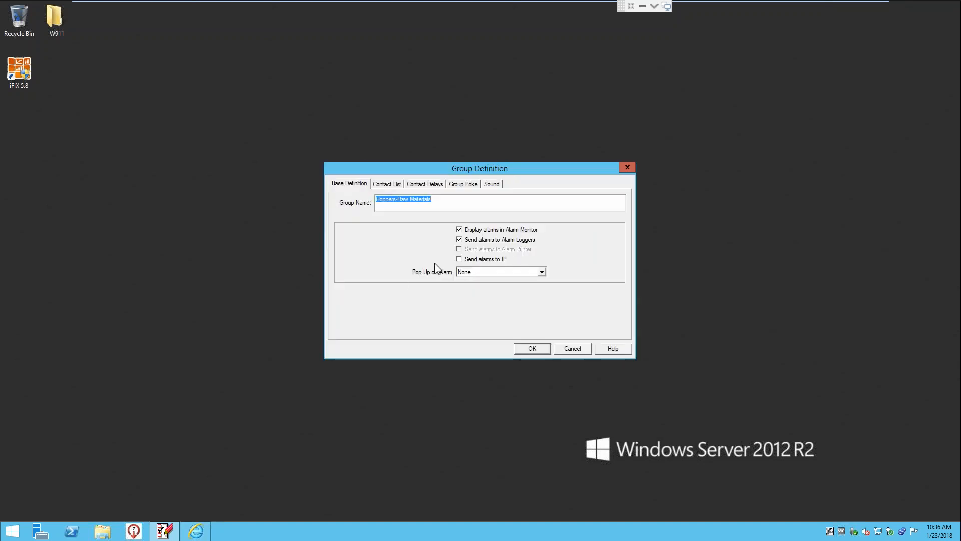
{"action": "left_click", "coordinate": [391, 186]}
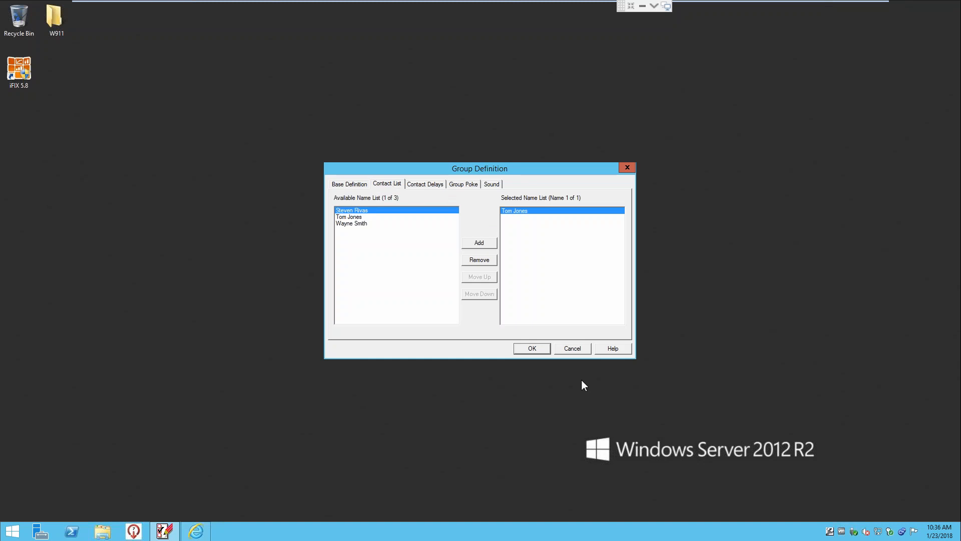
{"action": "left_click", "coordinate": [578, 350]}
- Look through the remaining alarm groups from Lift Station Number 22 onward and close the group definitions
{"action": "left_click", "coordinate": [437, 271]}
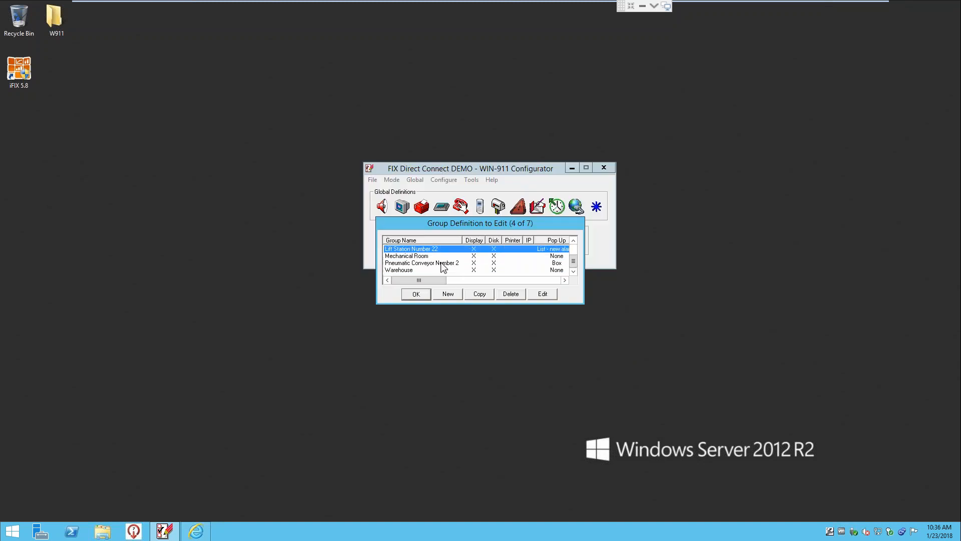
{"action": "left_click", "coordinate": [419, 296]}
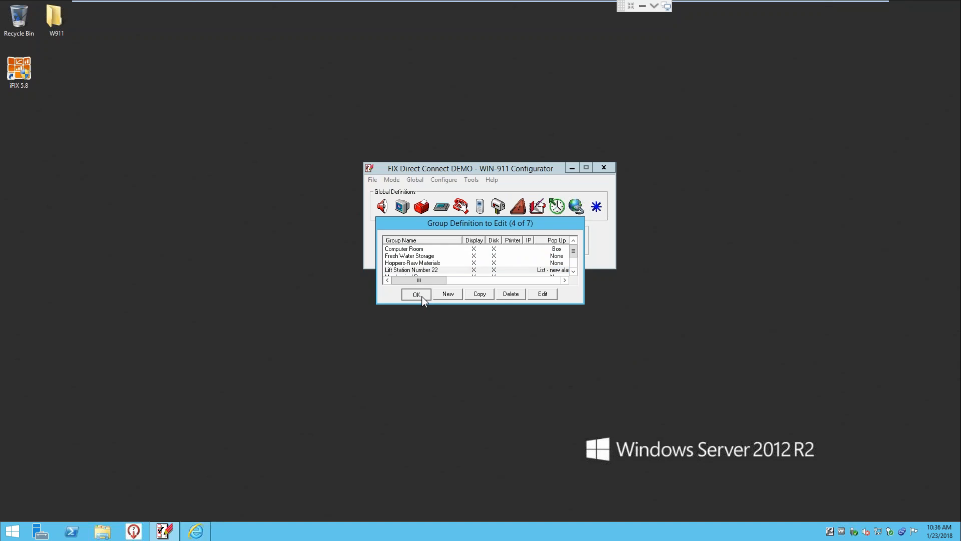
{"action": "left_click", "coordinate": [422, 299]}
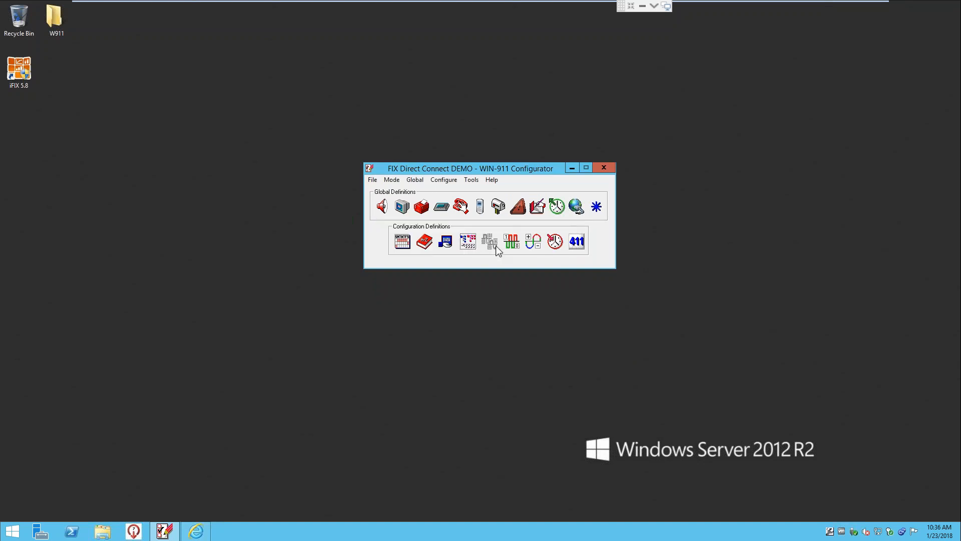
- Examine the base definition of the FIX:DETECTORDA digital tag and look through the other digital definitions, closing the list
{"action": "left_click", "coordinate": [512, 242]}
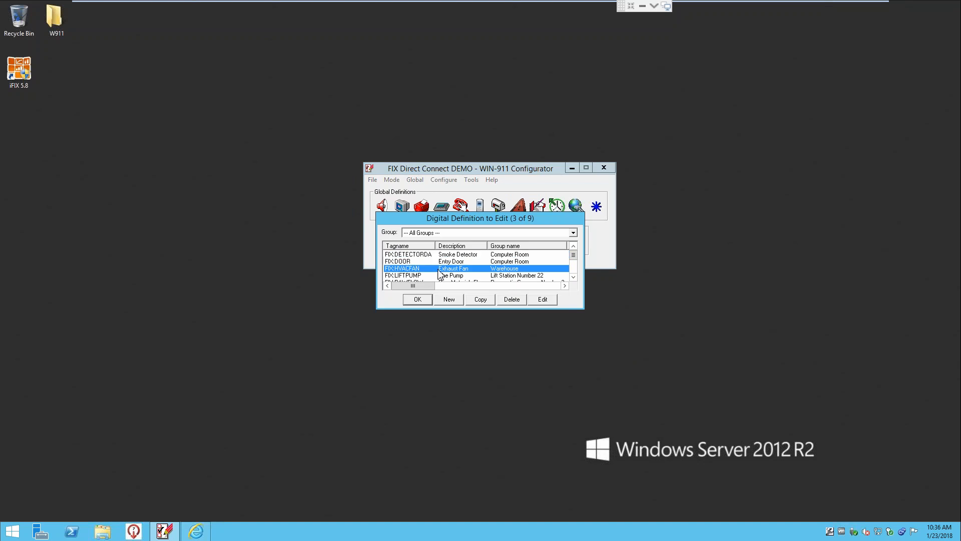
{"action": "double_click", "coordinate": [412, 255]}
{"action": "left_click", "coordinate": [507, 210]}
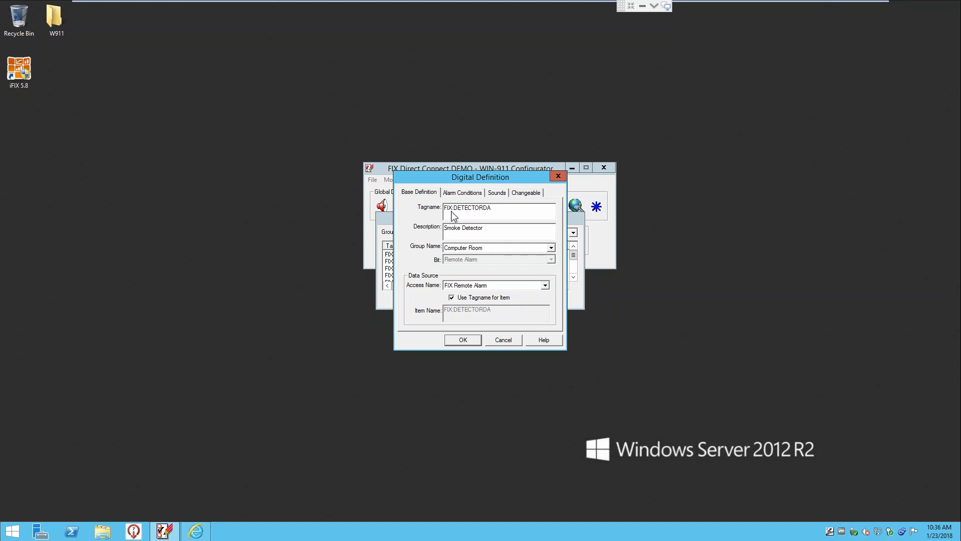
{"action": "double_click", "coordinate": [450, 213]}
{"action": "left_click", "coordinate": [505, 213]}
{"action": "left_click", "coordinate": [470, 339]}
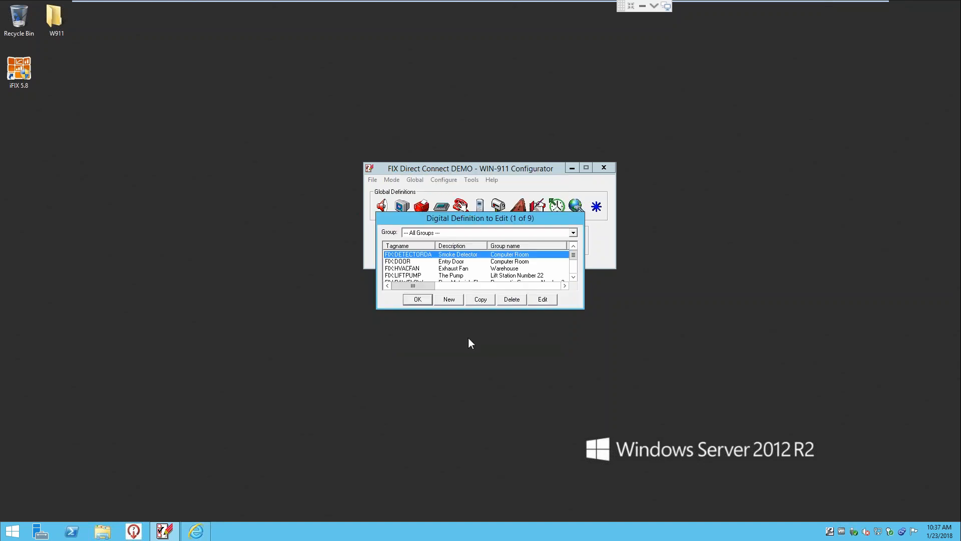
{"action": "scroll", "coordinate": [451, 275], "scroll_direction": "down", "scroll_amount": 2}
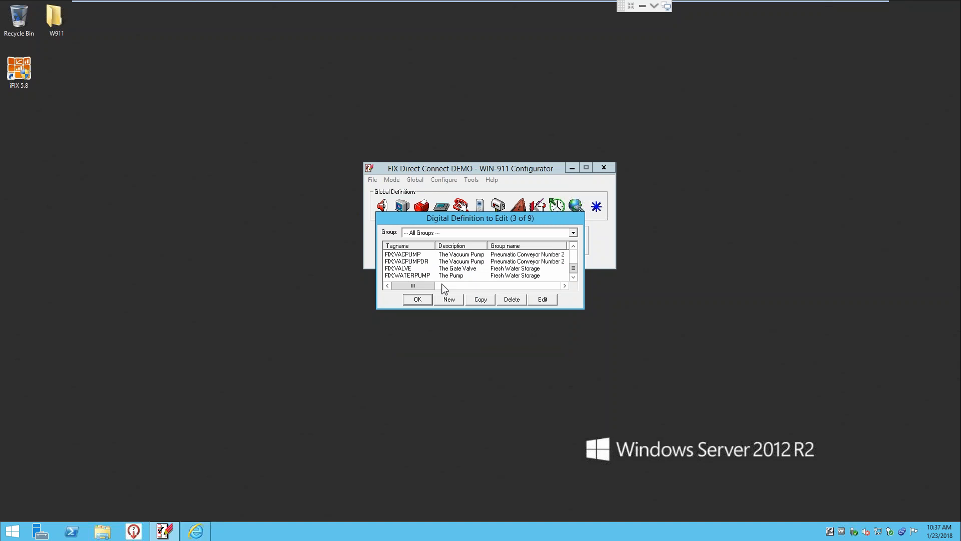
{"action": "left_click", "coordinate": [418, 299]}
- Look through the analog definitions and examine the FIX:BOILER tag's conversion, alarm limit and changeable settings, closing the list
{"action": "left_click", "coordinate": [530, 245]}
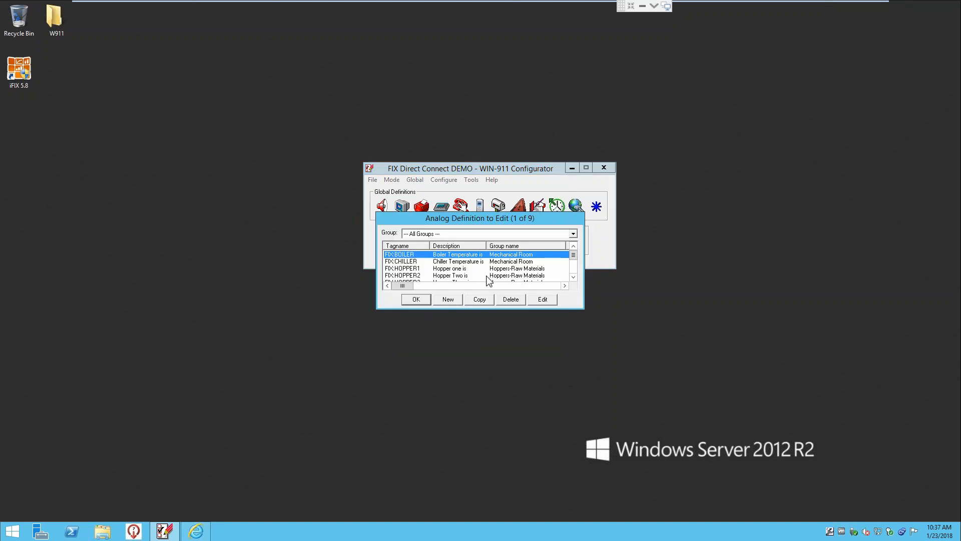
{"action": "scroll", "coordinate": [428, 265], "scroll_direction": "down", "scroll_amount": 2}
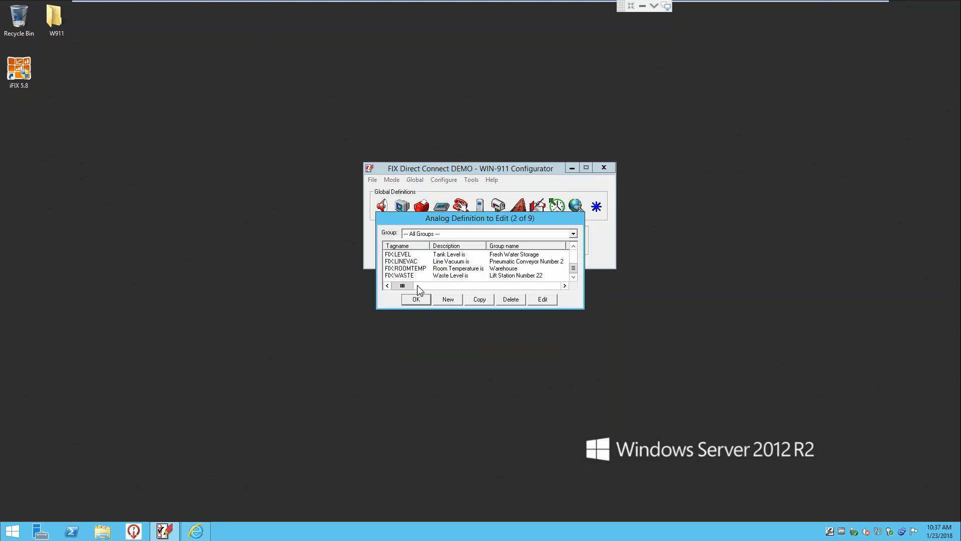
{"action": "scroll", "coordinate": [420, 291], "scroll_direction": "up", "scroll_amount": 2}
{"action": "double_click", "coordinate": [423, 254]}
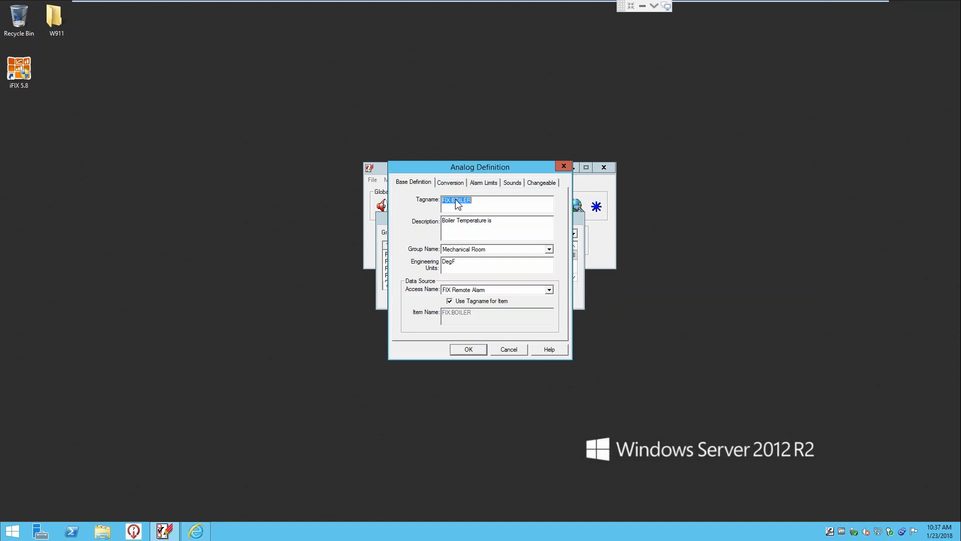
{"action": "left_click", "coordinate": [441, 183]}
{"action": "left_click", "coordinate": [495, 183]}
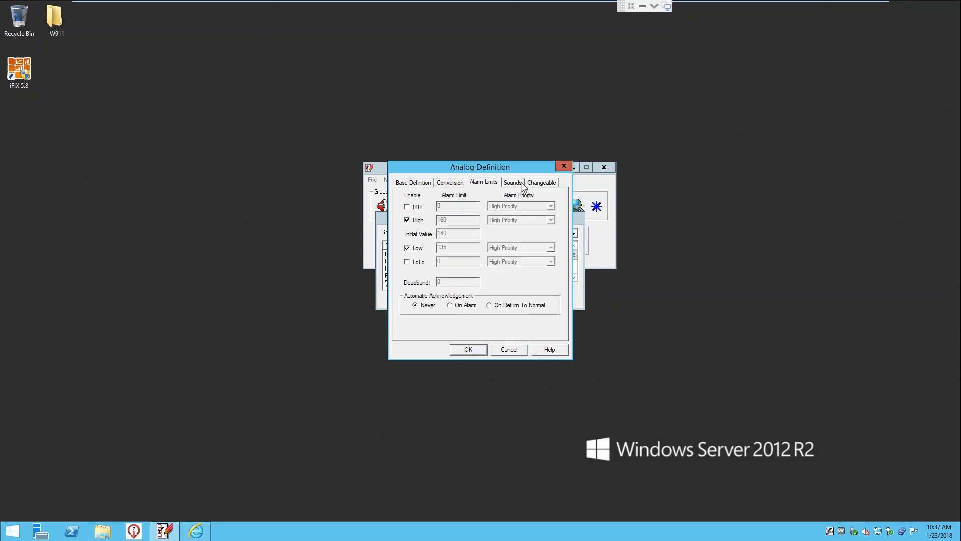
{"action": "left_click", "coordinate": [527, 183]}
{"action": "left_click", "coordinate": [416, 185]}
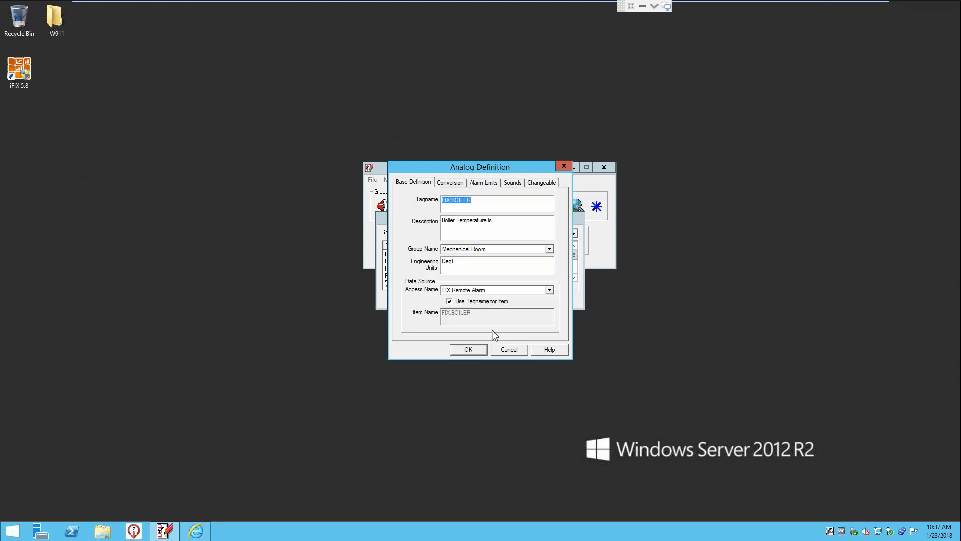
{"action": "left_click", "coordinate": [469, 349]}
{"action": "left_click", "coordinate": [413, 302]}
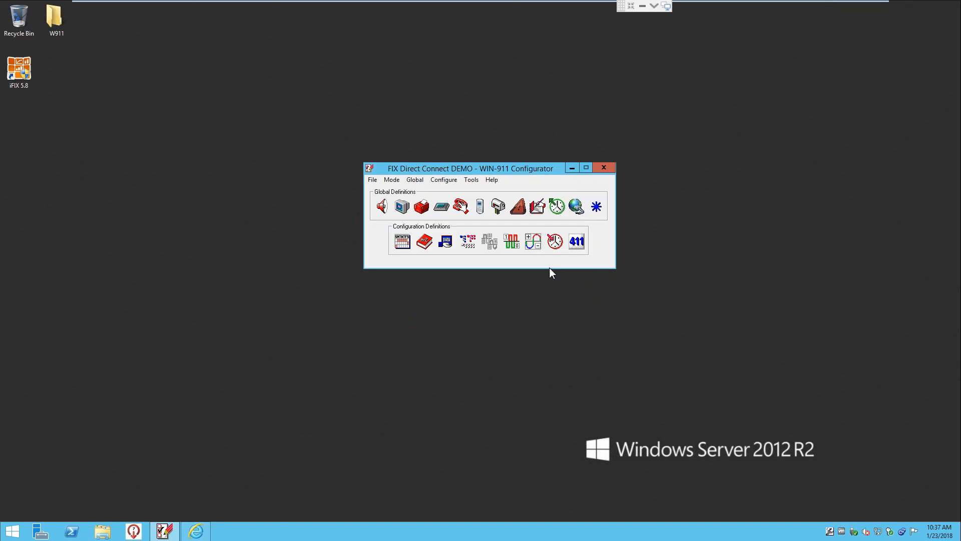
- Switch to the V7 Import Utility and close the WIN-911 Configurator, saving its configuration changes
{"action": "left_click", "coordinate": [282, 527]}
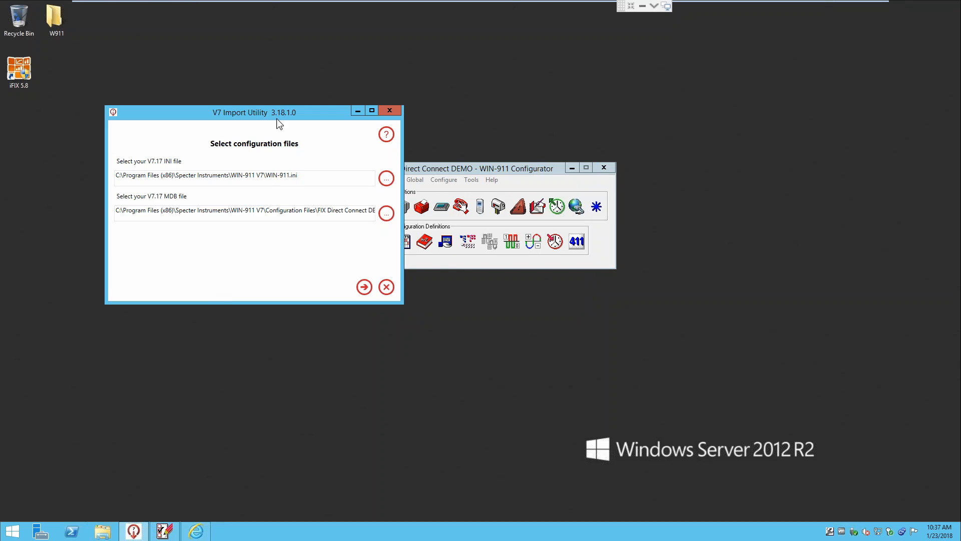
{"action": "left_click_drag", "start_coordinate": [276, 118], "coordinate": [211, 112]}
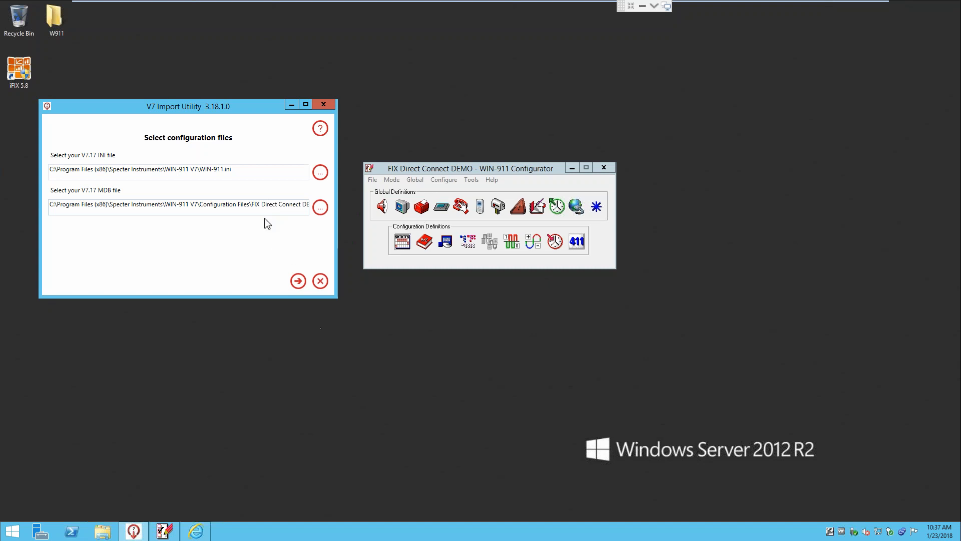
{"action": "left_click", "coordinate": [604, 168]}
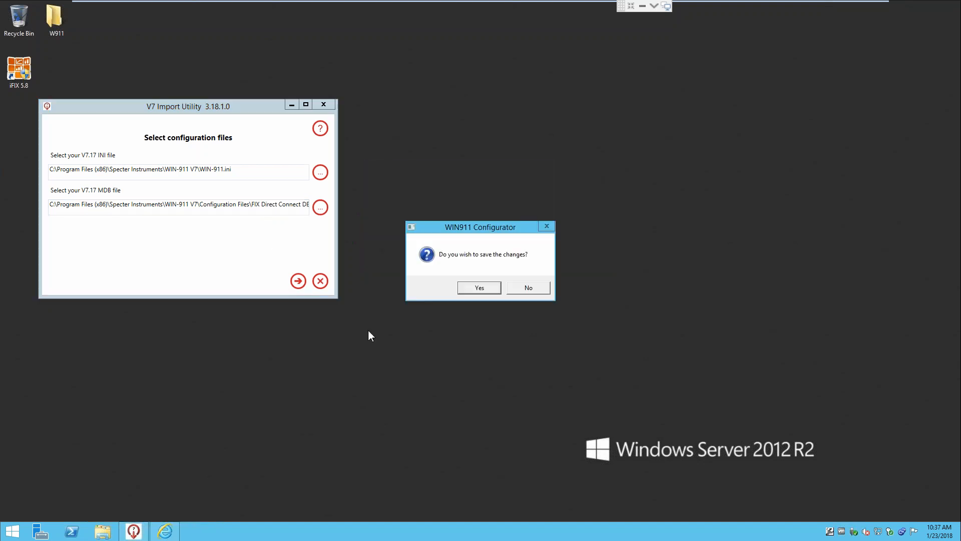
{"action": "left_click", "coordinate": [483, 290]}
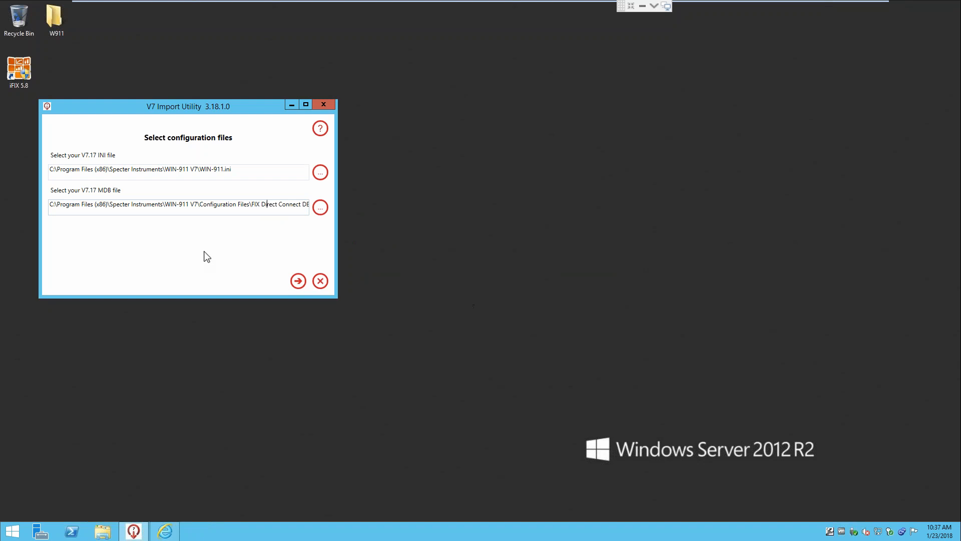
- Import the V7 configuration from WIN-911.ini and the selected FIX Direct Connect MDB file, and finish the import utility
{"action": "left_click", "coordinate": [195, 169]}
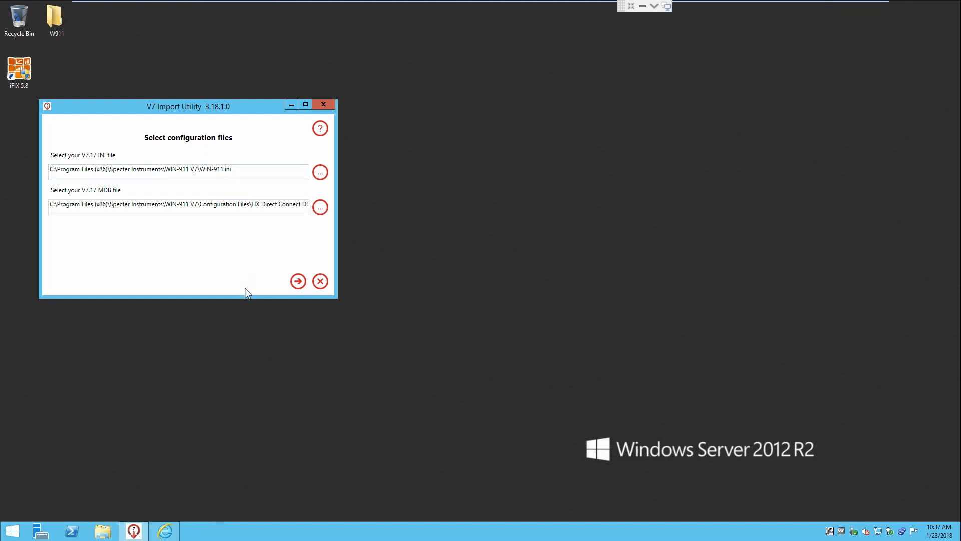
{"action": "left_click", "coordinate": [299, 282]}
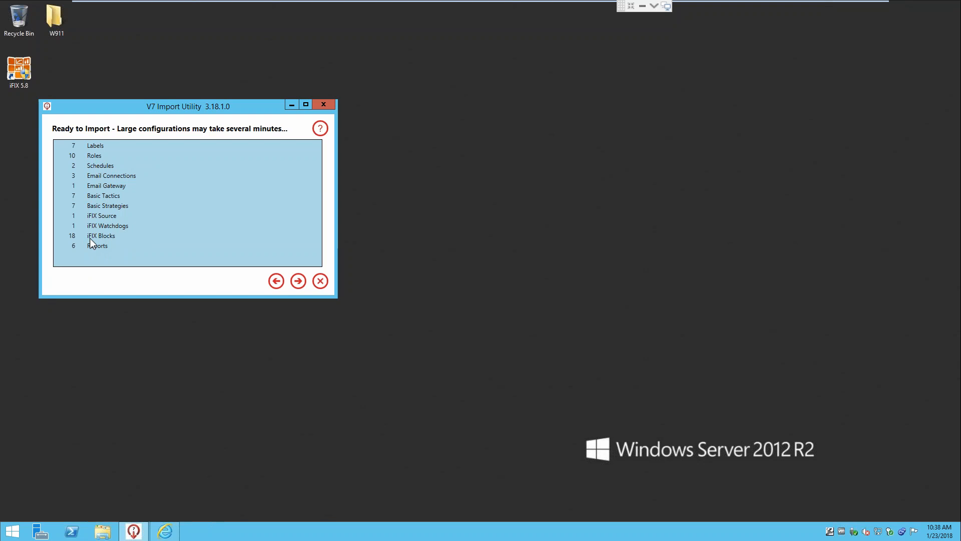
{"action": "left_click", "coordinate": [300, 282]}
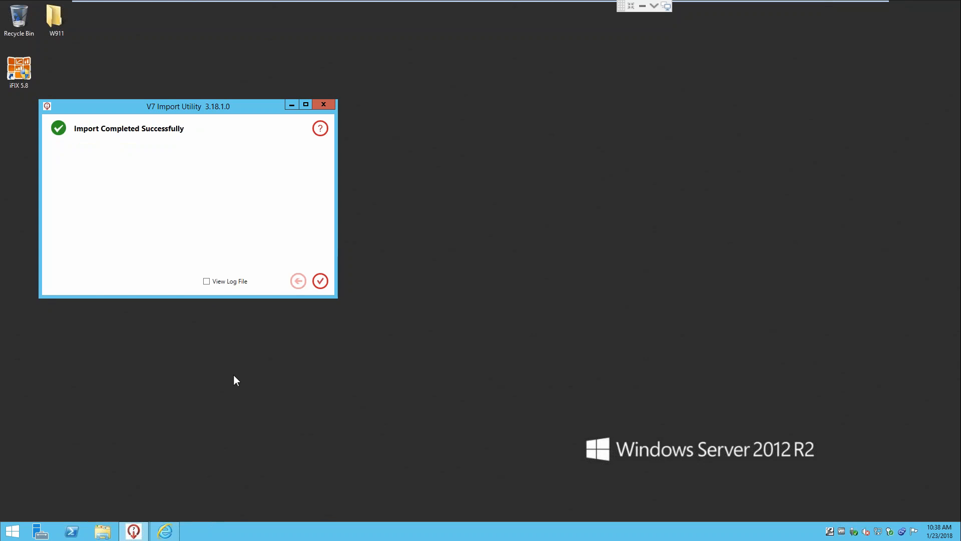
{"action": "left_click", "coordinate": [319, 279]}
- Switch to the WIN-911 Workspace and examine the imported iFIX source and blocks, including the strategy and label of FIX:BOILER
{"action": "right_click", "coordinate": [232, 470]}
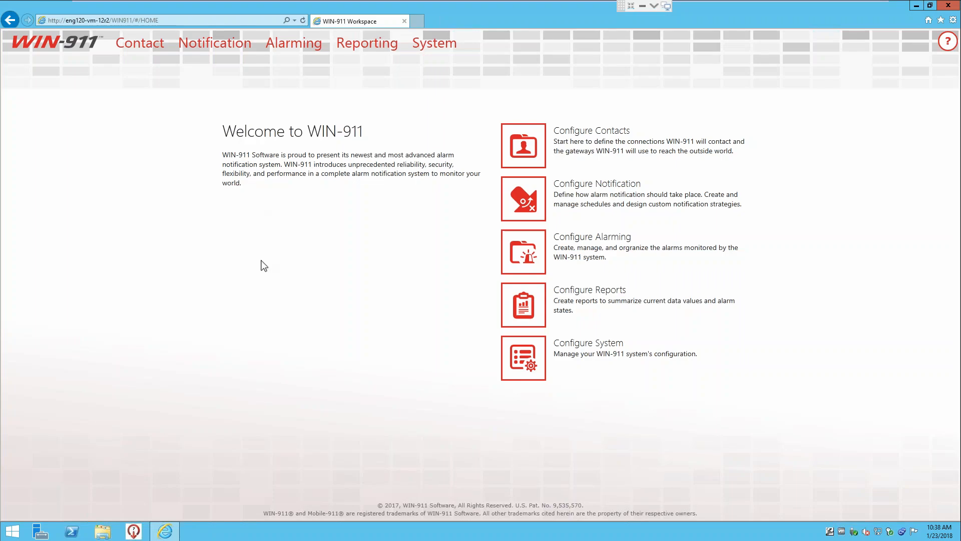
{"action": "left_click", "coordinate": [301, 46]}
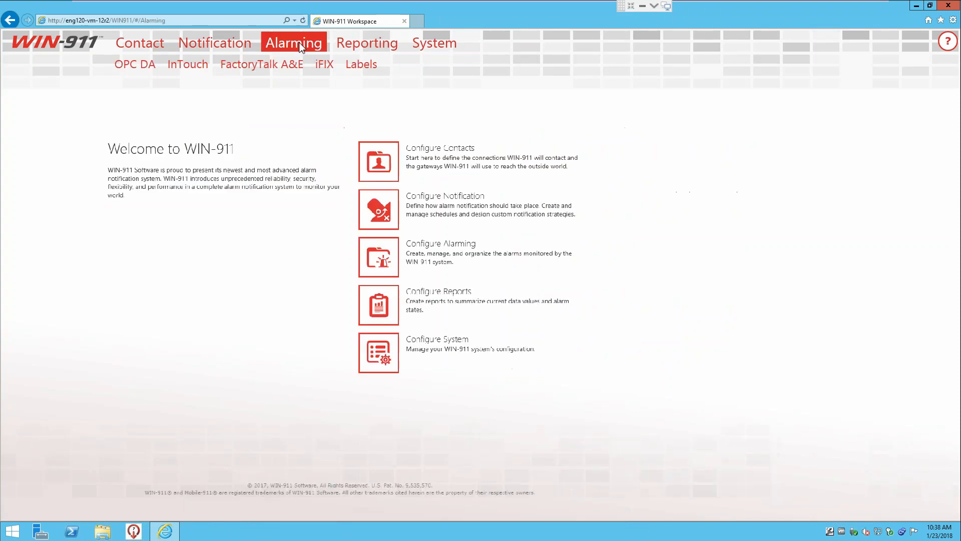
{"action": "left_click", "coordinate": [323, 65]}
{"action": "left_click", "coordinate": [132, 83]}
{"action": "left_click", "coordinate": [167, 83]}
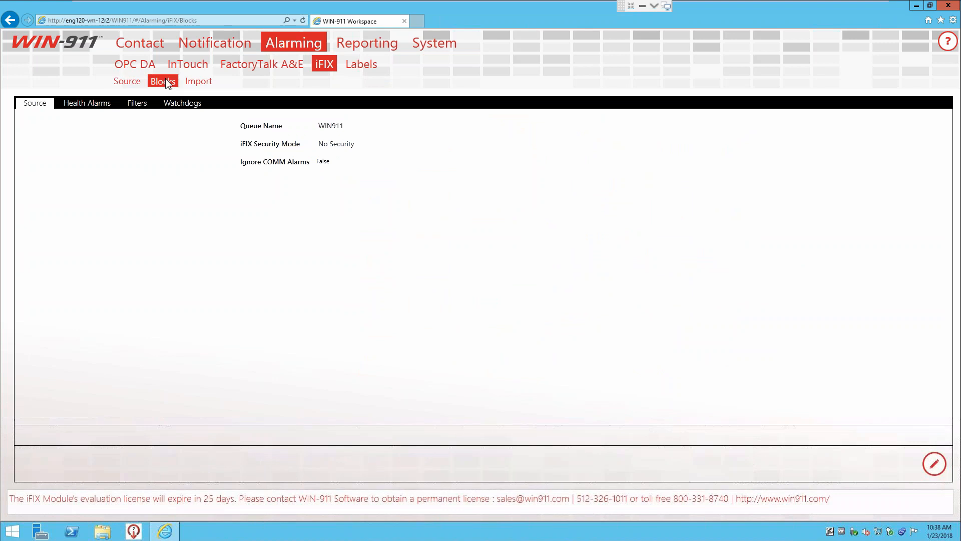
{"action": "left_click", "coordinate": [83, 197]}
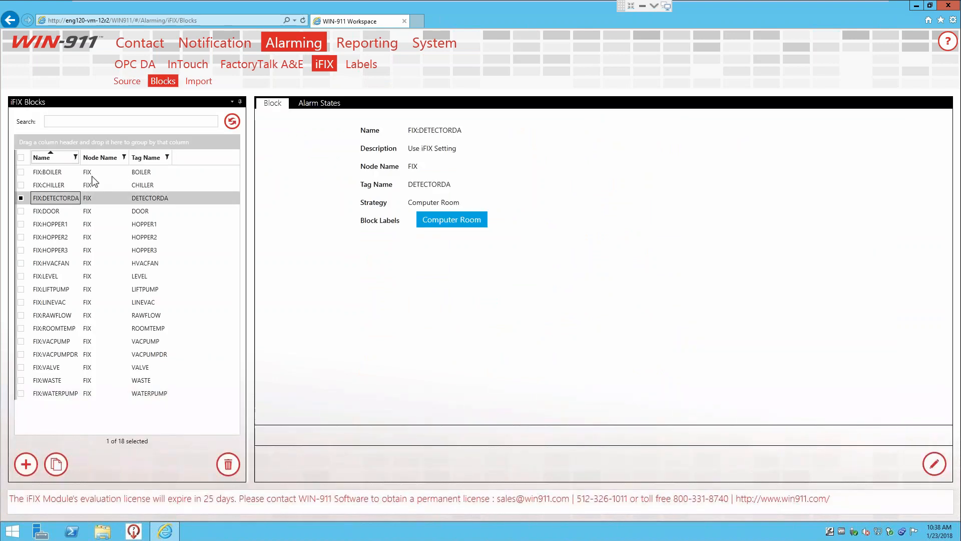
{"action": "left_click", "coordinate": [96, 172]}
{"action": "left_click", "coordinate": [100, 185]}
{"action": "left_click", "coordinate": [101, 198]}
{"action": "left_click", "coordinate": [156, 176]}
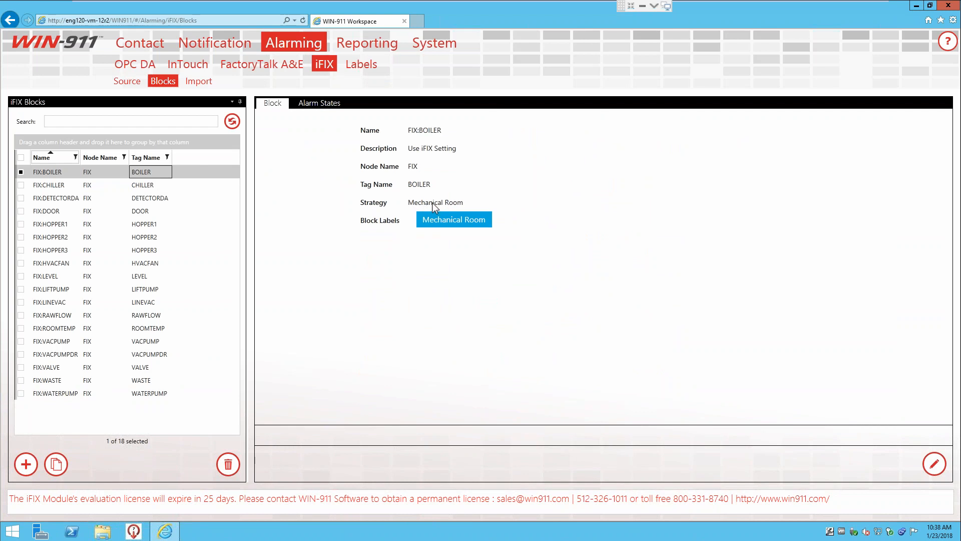
- Enable TLS/SSL on port 587 for the e-mail gateway's outgoing server and test the outgoing settings
{"action": "left_click", "coordinate": [146, 44]}
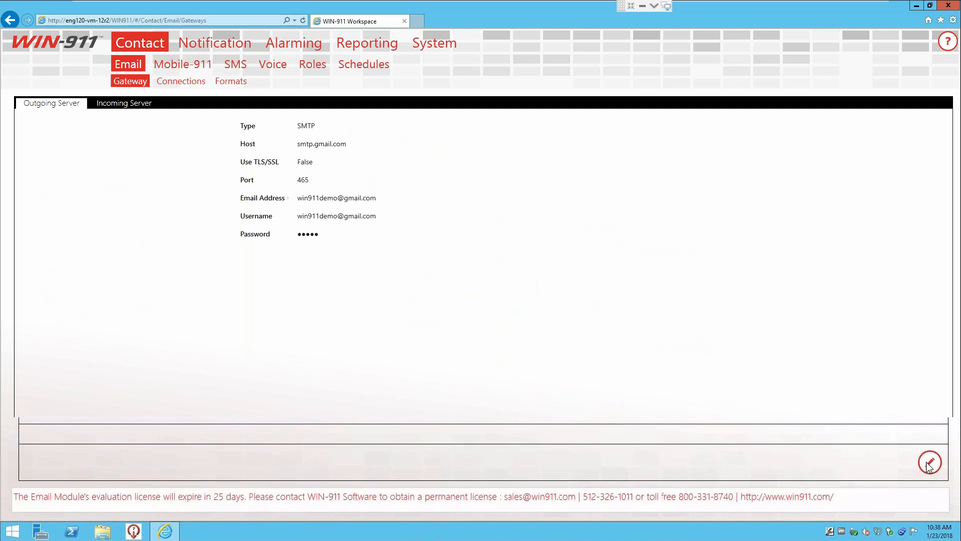
{"action": "left_click", "coordinate": [377, 145]}
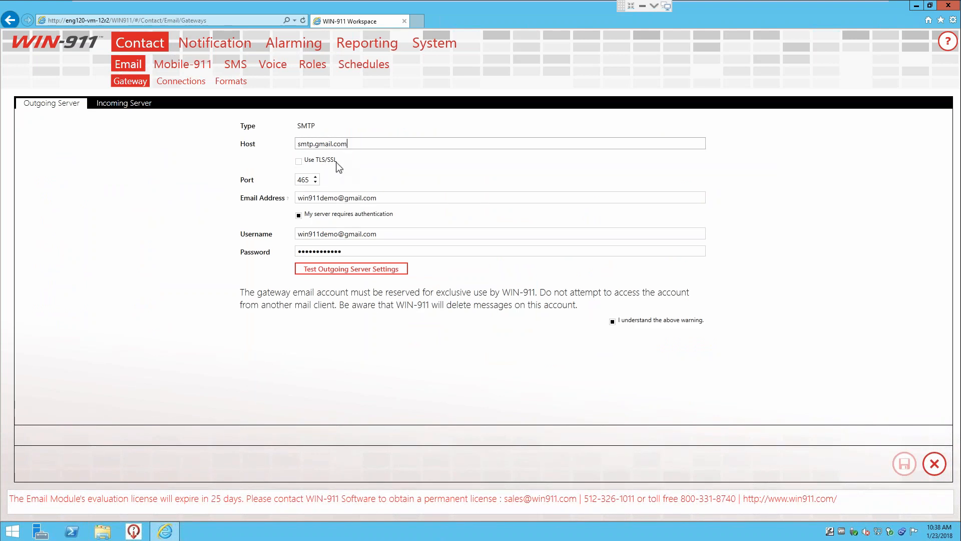
{"action": "left_click", "coordinate": [334, 161]}
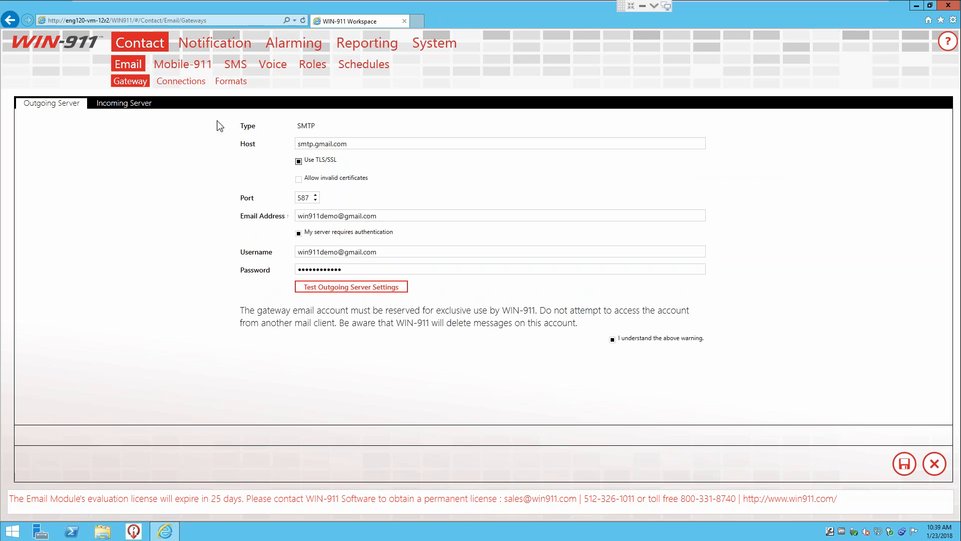
{"action": "left_click", "coordinate": [374, 291]}
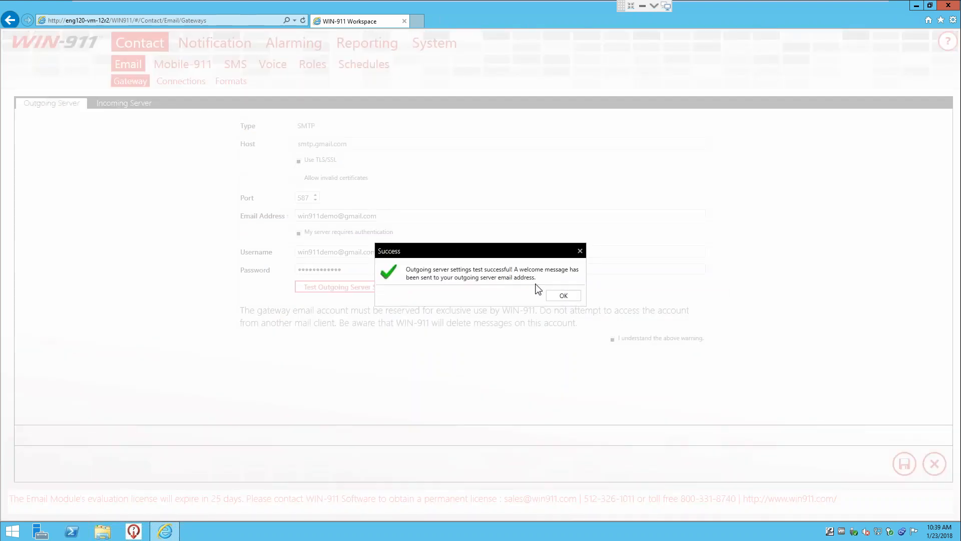
{"action": "left_click", "coordinate": [563, 295]}
- Enable incoming e-mail on the gateway's POP3 server with SSL and save the gateway settings
{"action": "left_click", "coordinate": [136, 104]}
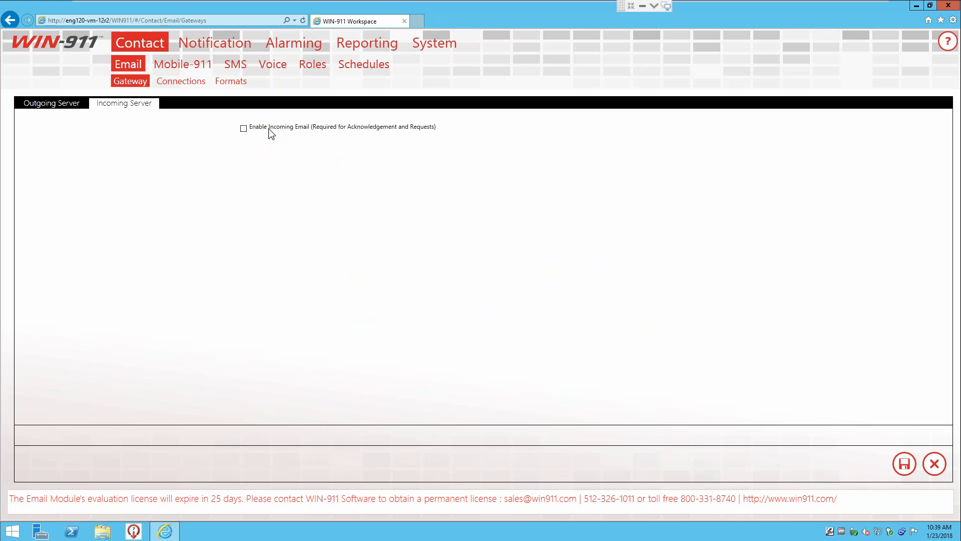
{"action": "left_click", "coordinate": [270, 129]}
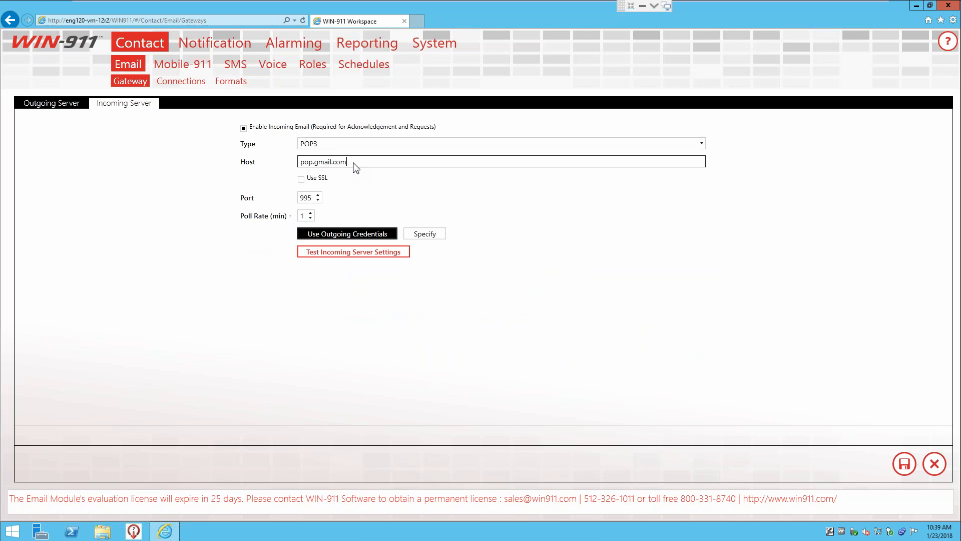
{"action": "left_click_drag", "start_coordinate": [355, 166], "coordinate": [275, 161]}
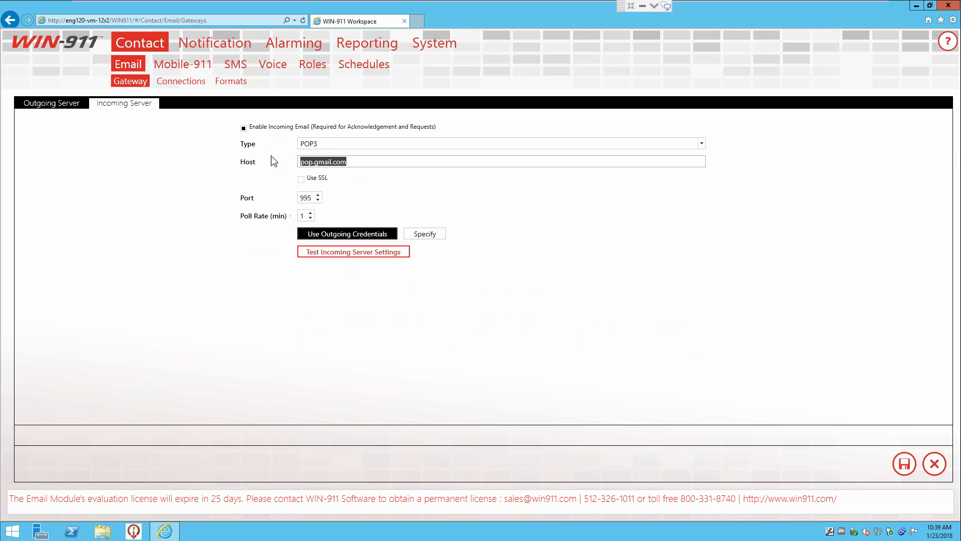
{"action": "left_click", "coordinate": [301, 179]}
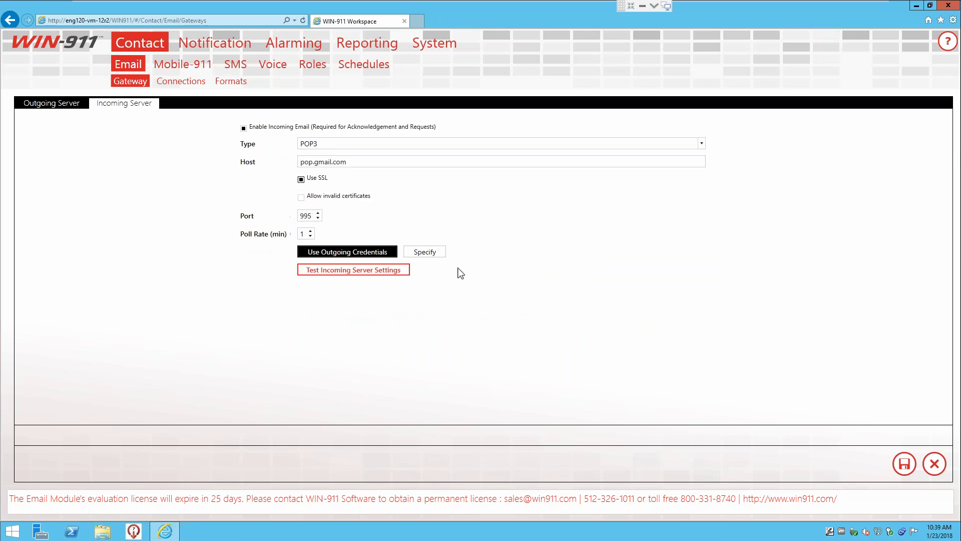
{"action": "left_click", "coordinate": [903, 468]}
- Set the alarm format body of the first e-mail connection in the list to HTML Long
{"action": "left_click", "coordinate": [184, 83]}
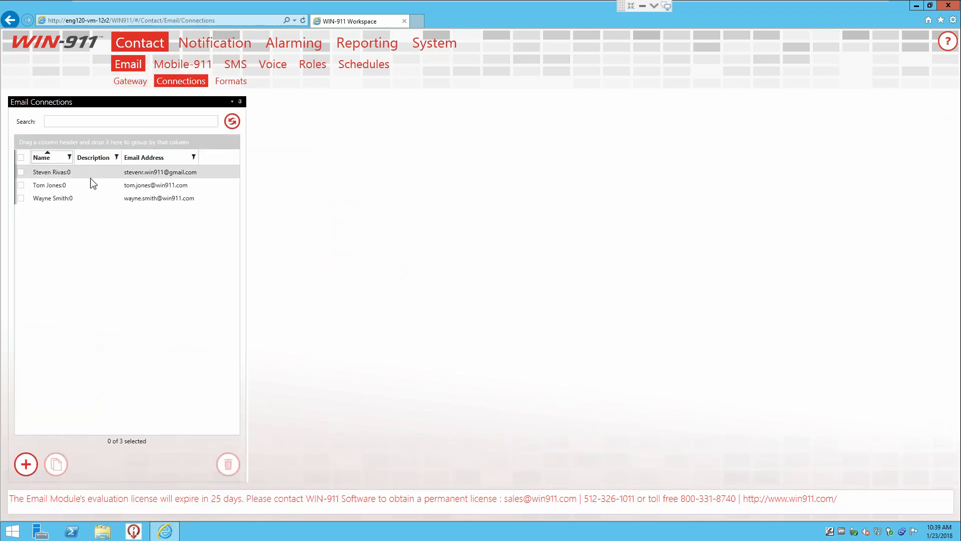
{"action": "left_click", "coordinate": [89, 185]}
{"action": "left_click", "coordinate": [55, 171]}
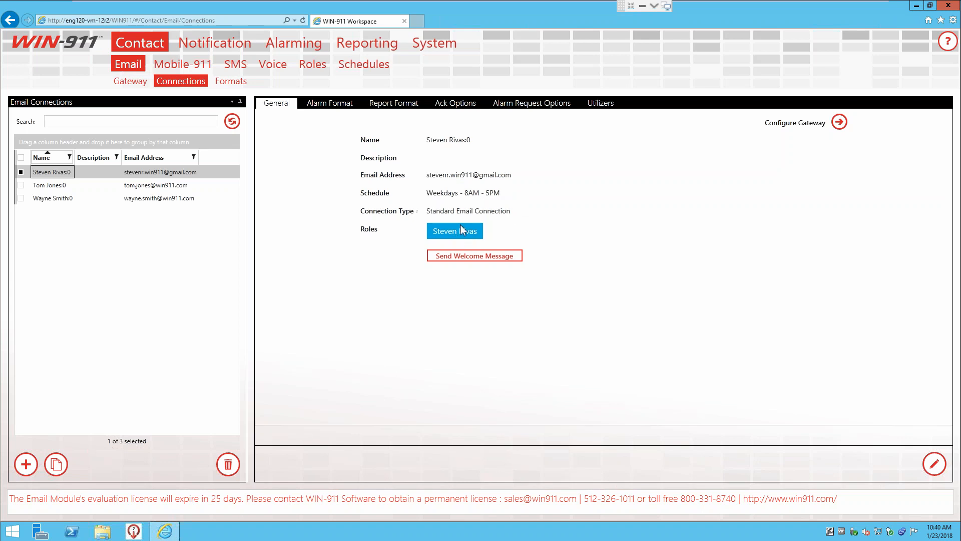
{"action": "left_click", "coordinate": [343, 106]}
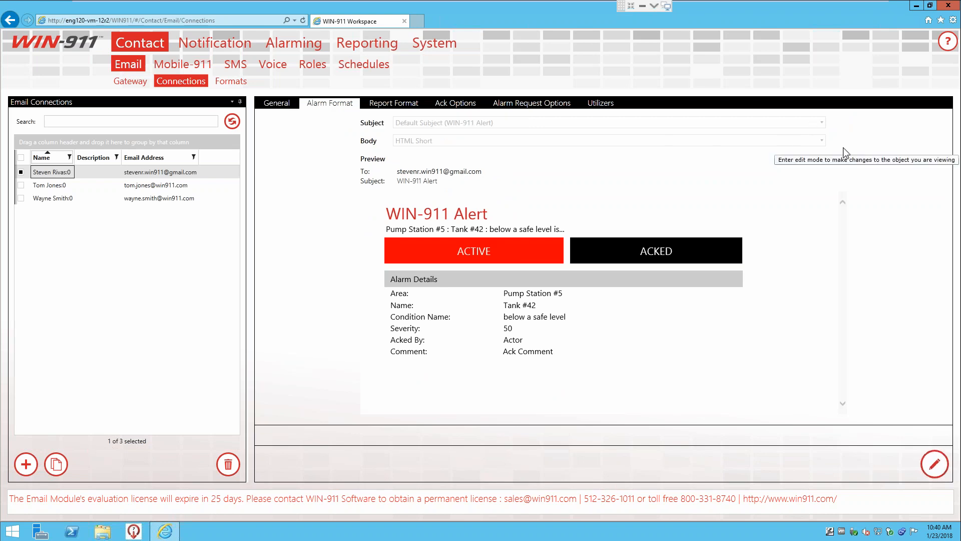
{"action": "left_click", "coordinate": [934, 464]}
{"action": "left_click", "coordinate": [821, 140]}
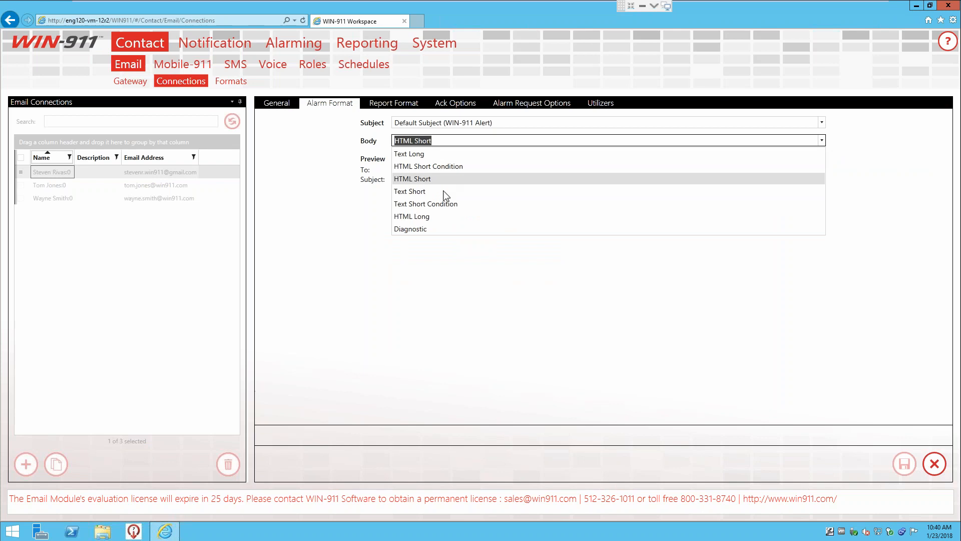
{"action": "left_click", "coordinate": [419, 216]}
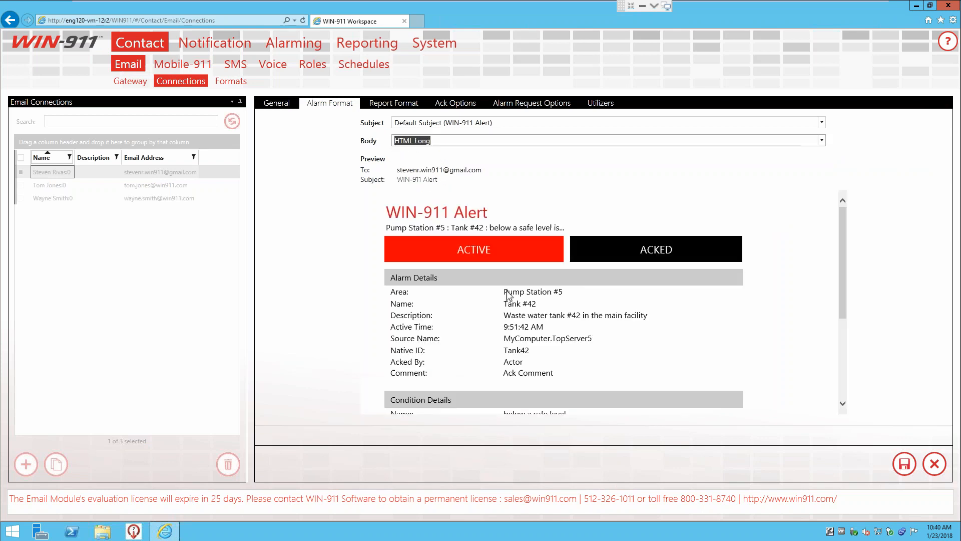
- Examine the HTML Long alarm preview and the report format of the first e-mail connection
{"action": "left_click_drag", "start_coordinate": [846, 256], "coordinate": [838, 375]}
{"action": "scroll", "coordinate": [837, 322], "scroll_direction": "up", "scroll_amount": 5}
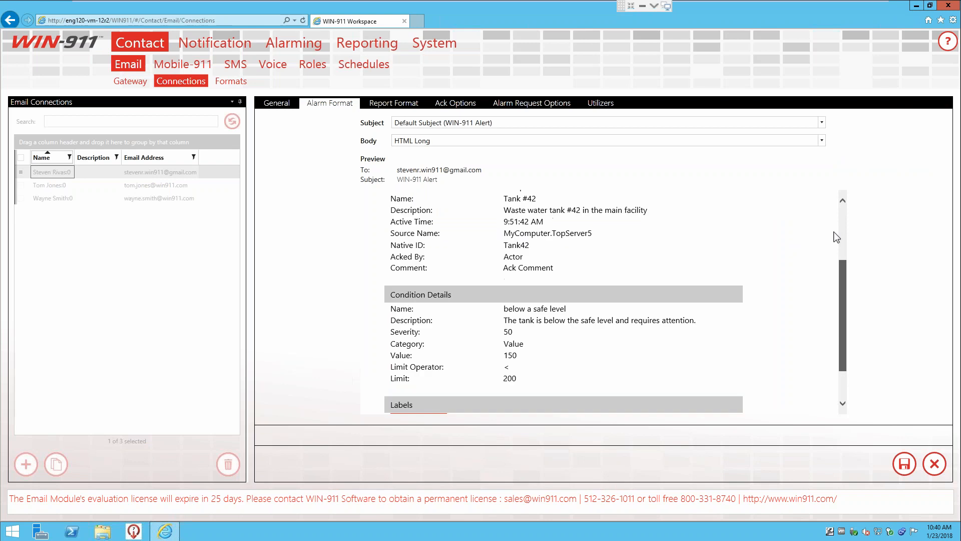
{"action": "left_click", "coordinate": [405, 107]}
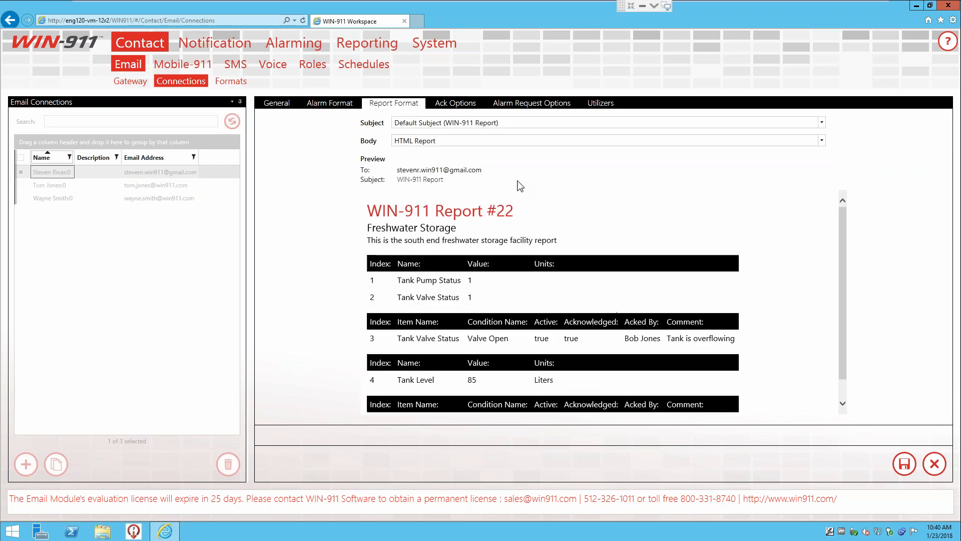
- Set the connection's acknowledgement type to Ack on Any Reply and review its alarm request options and general settings
{"action": "left_click", "coordinate": [452, 104]}
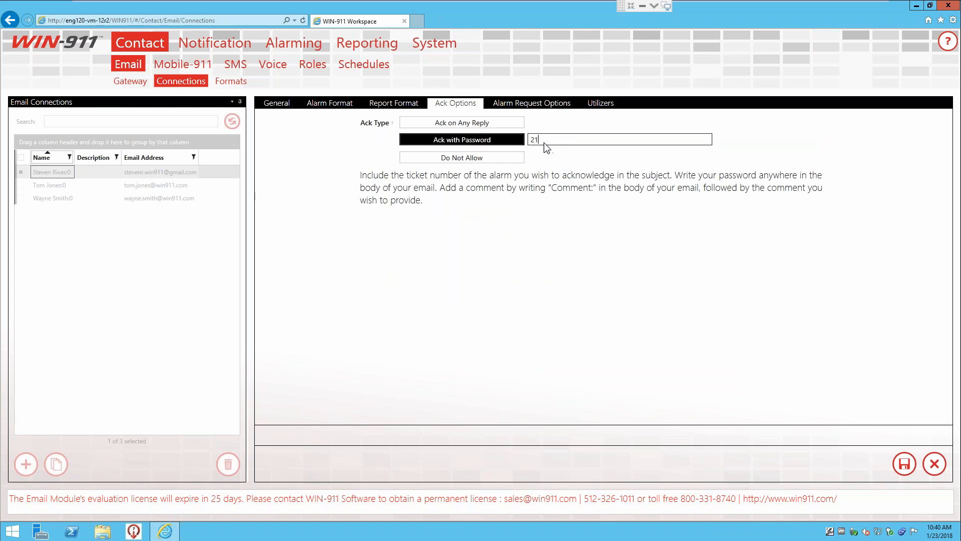
{"action": "left_click", "coordinate": [481, 124]}
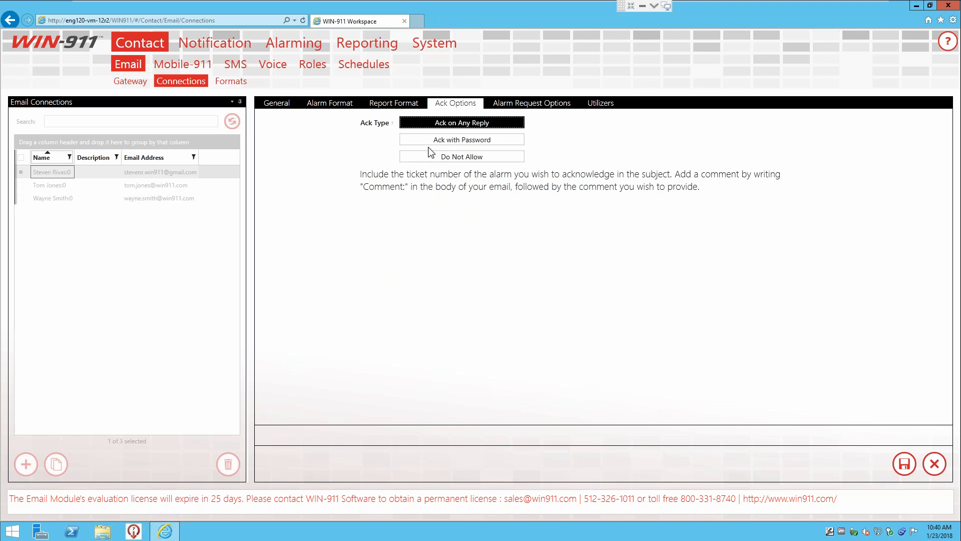
{"action": "left_click", "coordinate": [521, 113]}
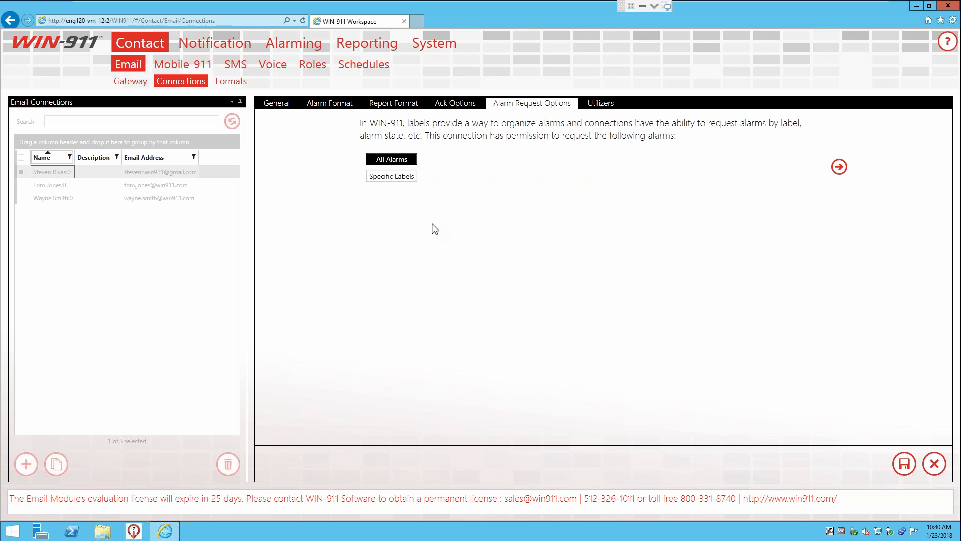
{"action": "left_click", "coordinate": [276, 103]}
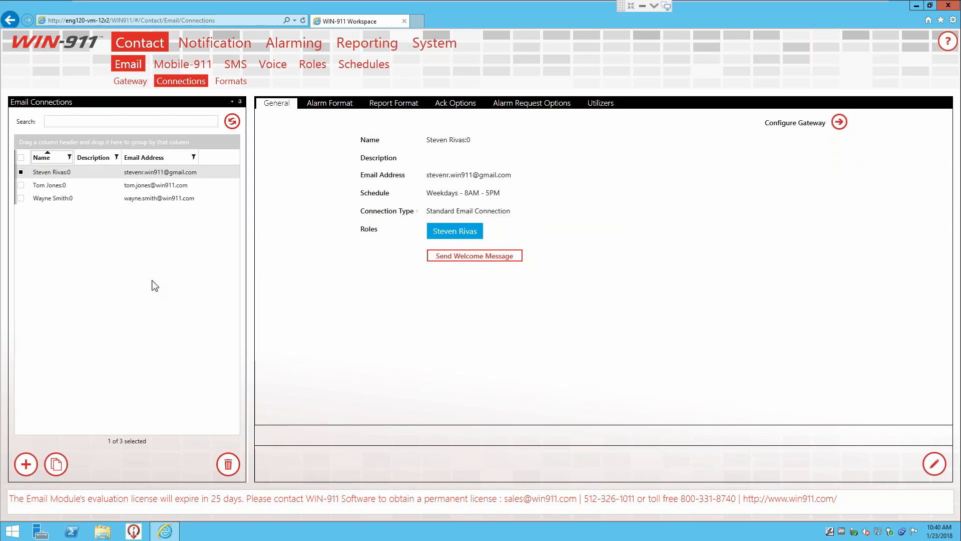
- Examine the general settings of the other two e-mail connections in the list
{"action": "left_click", "coordinate": [110, 186]}
{"action": "left_click", "coordinate": [112, 199]}
{"action": "left_click", "coordinate": [155, 185]}
- Examine the callout lists of the imported basic notification tactics, from Computer Room through Warehouse
{"action": "left_click", "coordinate": [230, 44]}
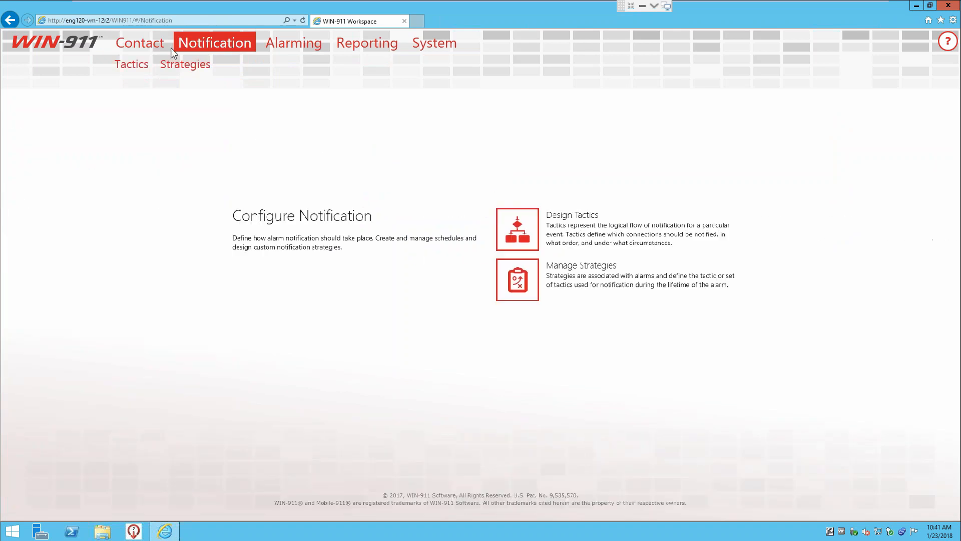
{"action": "left_click", "coordinate": [131, 64]}
{"action": "left_click", "coordinate": [124, 82]}
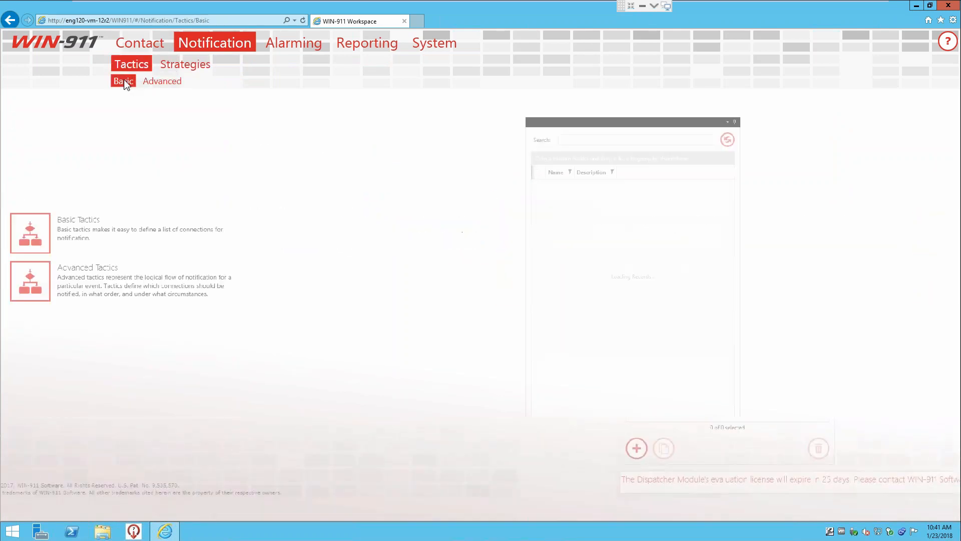
{"action": "left_click", "coordinate": [52, 175]}
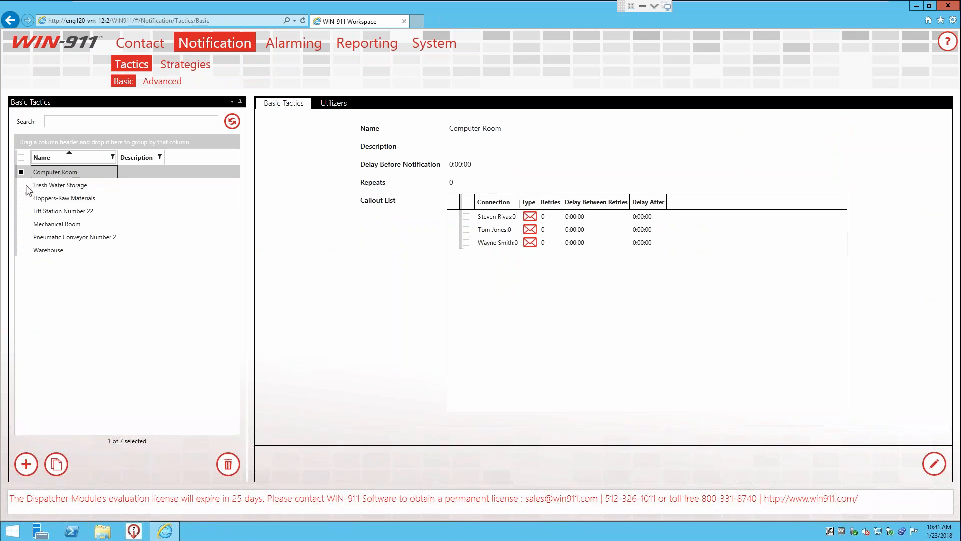
{"action": "left_click", "coordinate": [56, 186]}
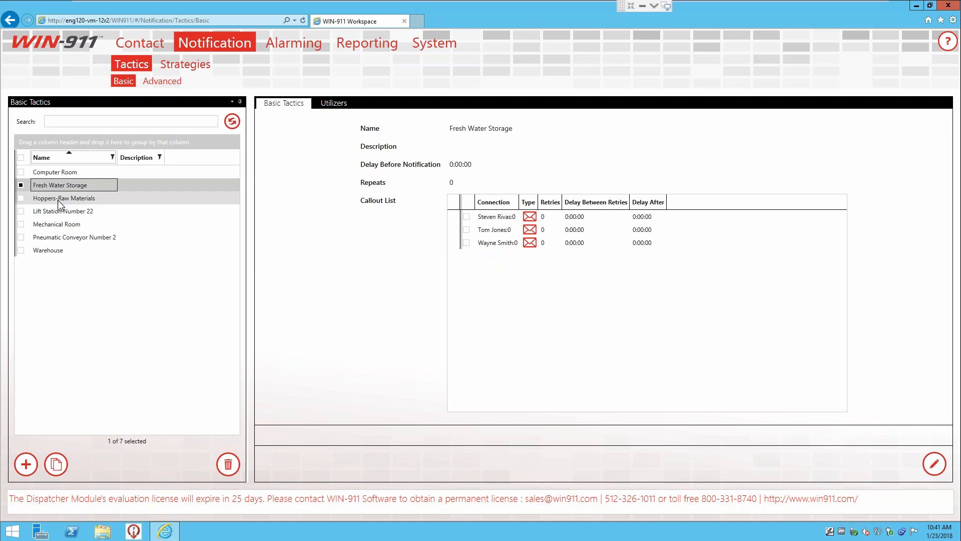
{"action": "left_click", "coordinate": [55, 196]}
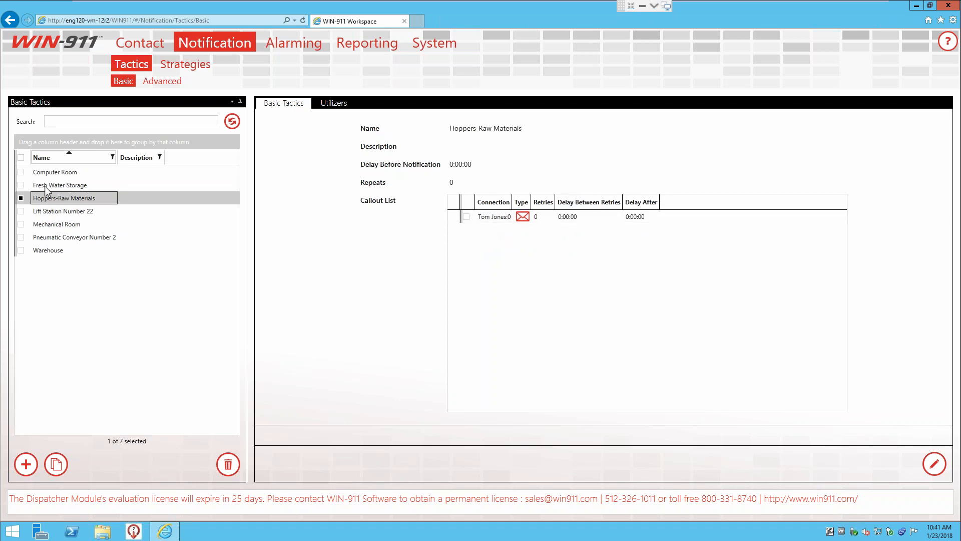
{"action": "left_click", "coordinate": [55, 211]}
{"action": "left_click", "coordinate": [57, 226]}
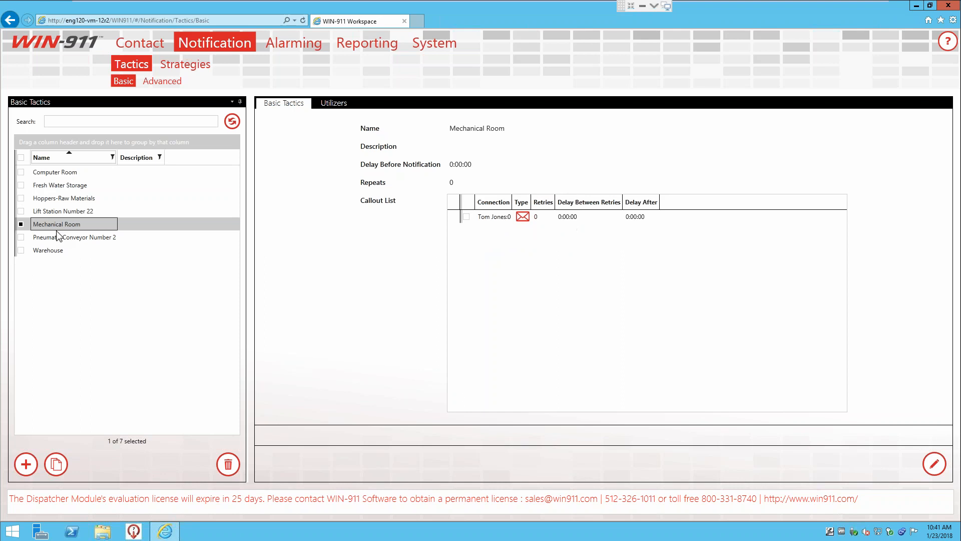
{"action": "left_click", "coordinate": [56, 238]}
{"action": "left_click", "coordinate": [51, 251]}
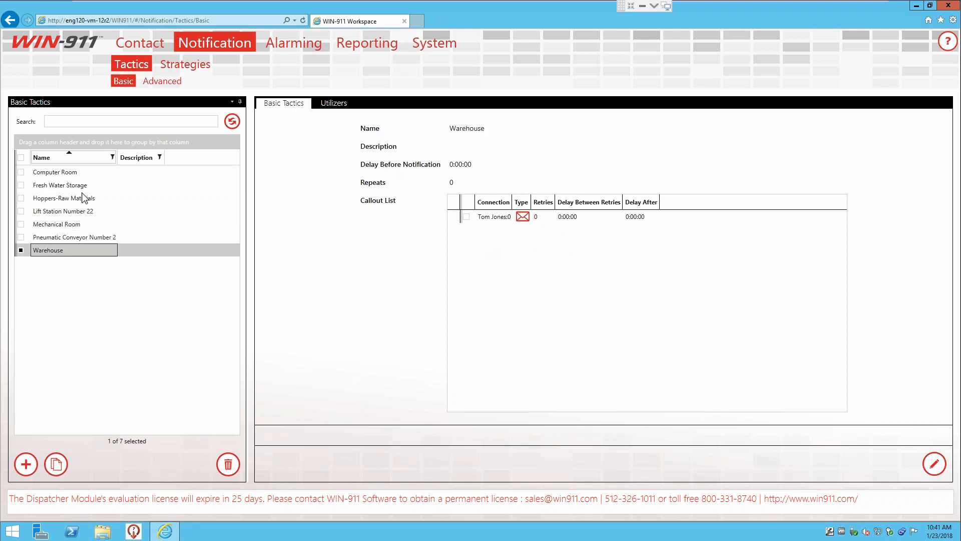
{"action": "left_click", "coordinate": [75, 172]}
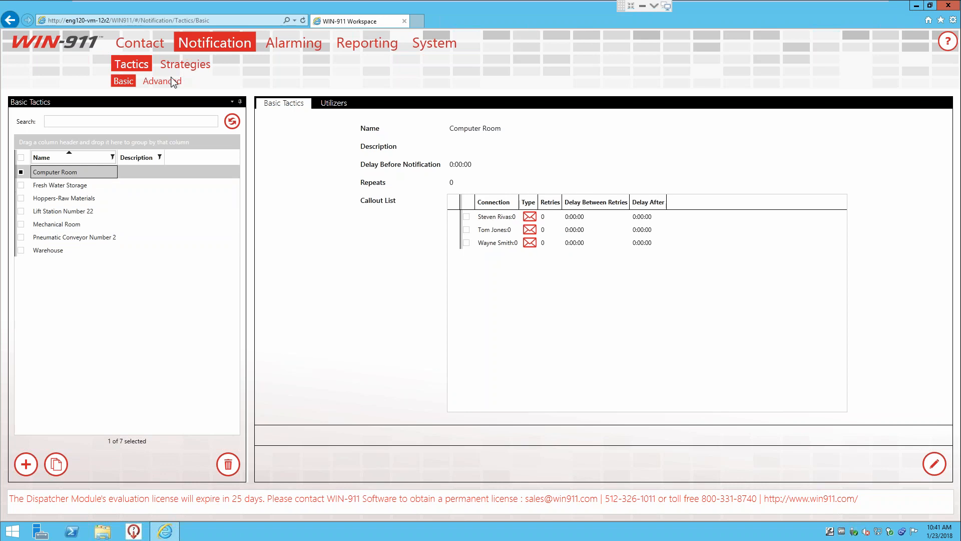
- Refresh the list of notification strategies and examine the policies of the imported ones, from Computer Room through Warehouse
{"action": "left_click", "coordinate": [182, 66]}
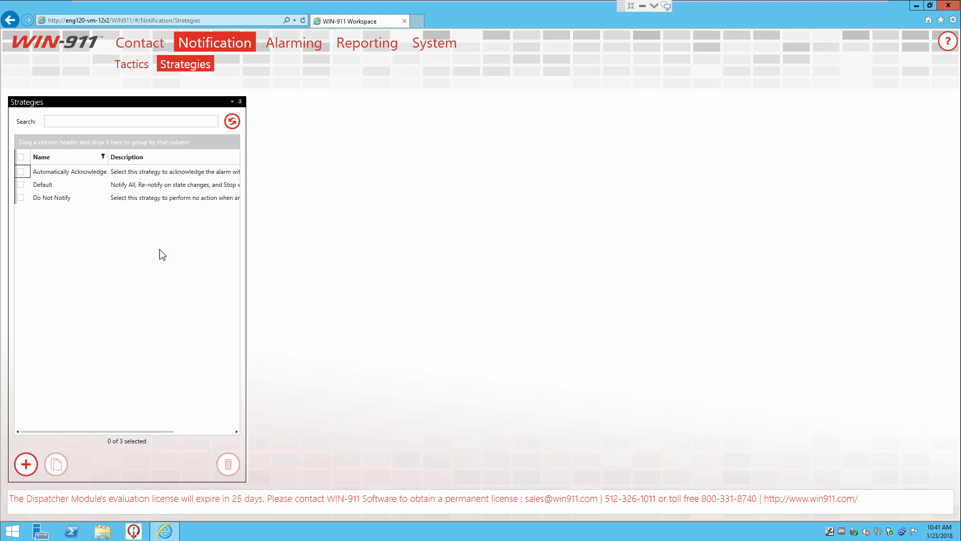
{"action": "left_click", "coordinate": [232, 122]}
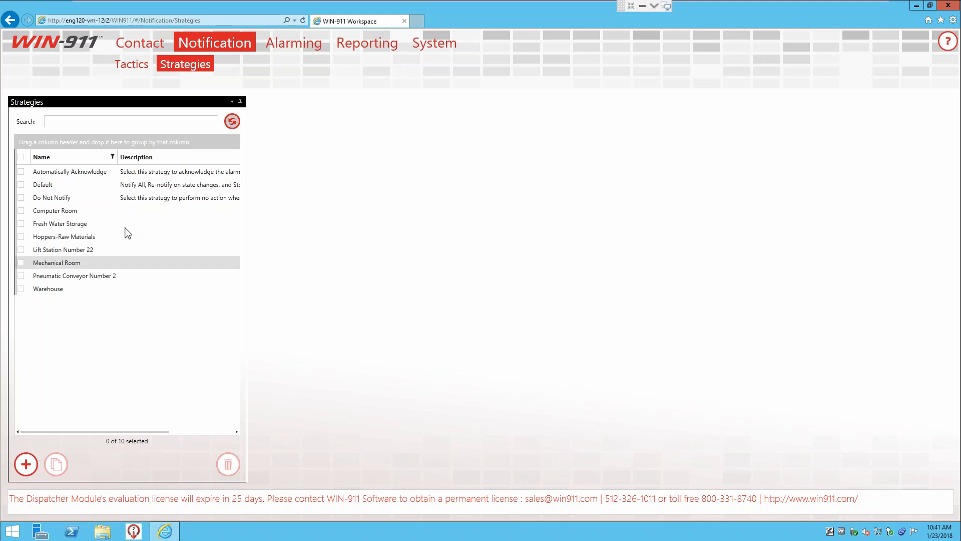
{"action": "left_click", "coordinate": [75, 211]}
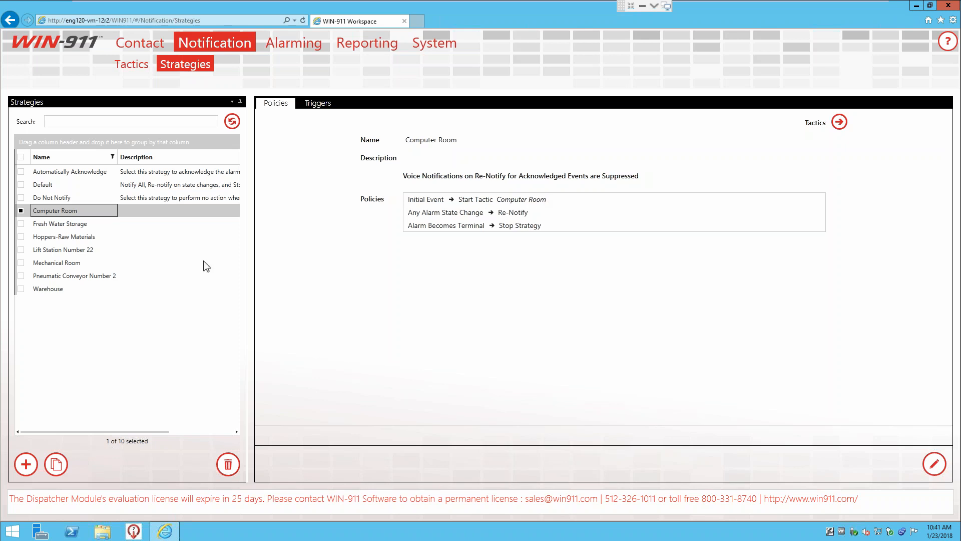
{"action": "left_click", "coordinate": [109, 226]}
{"action": "left_click", "coordinate": [86, 236]}
{"action": "left_click", "coordinate": [77, 249]}
{"action": "left_click", "coordinate": [71, 263]}
{"action": "left_click", "coordinate": [65, 276]}
{"action": "left_click", "coordinate": [48, 290]}
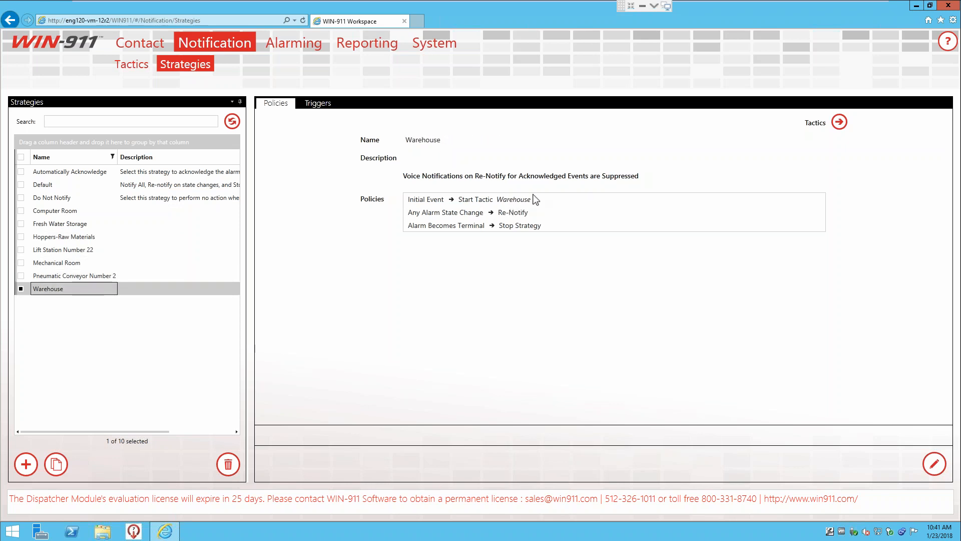
- Examine the iFIX source's connection settings, health alarms, filters and watchdogs
{"action": "left_click", "coordinate": [287, 43]}
{"action": "left_click", "coordinate": [326, 65]}
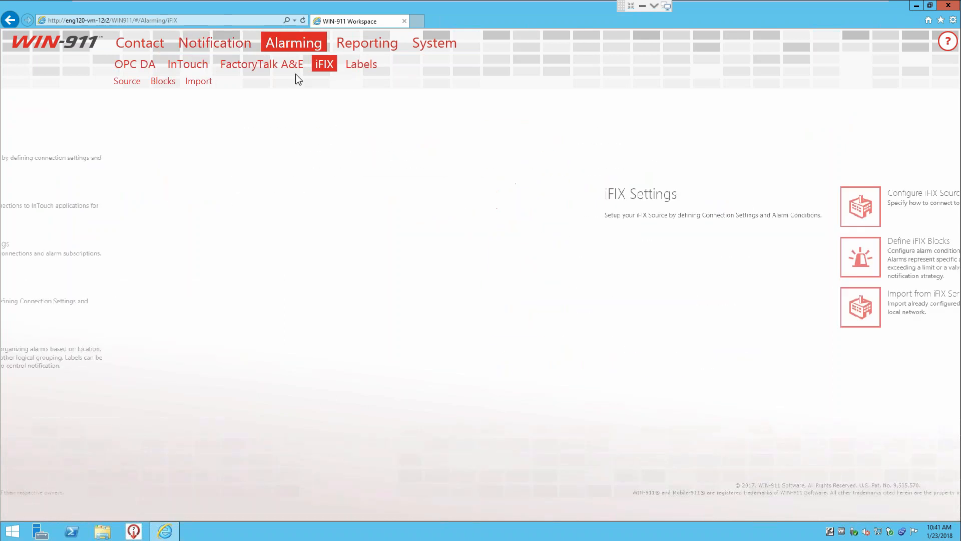
{"action": "left_click", "coordinate": [165, 83]}
{"action": "left_click", "coordinate": [126, 81]}
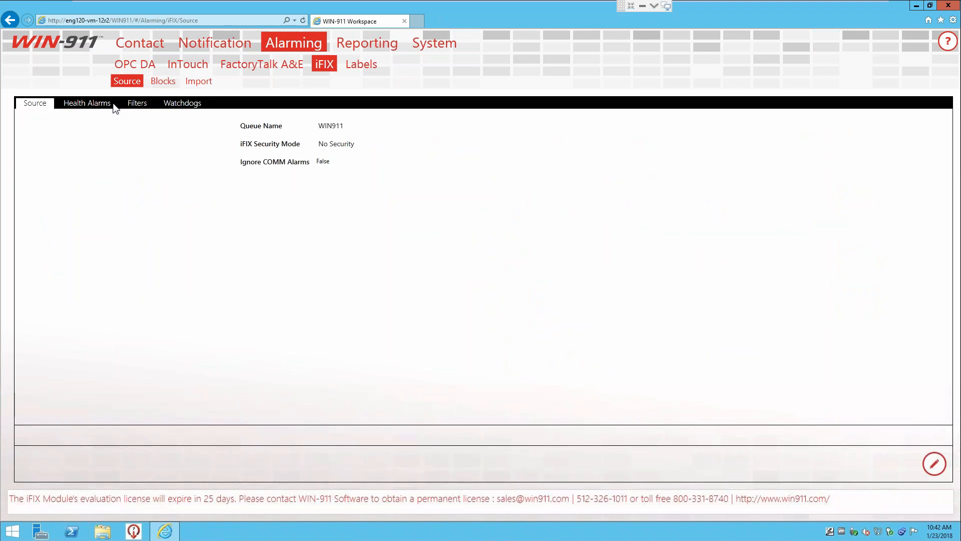
{"action": "left_click", "coordinate": [104, 106]}
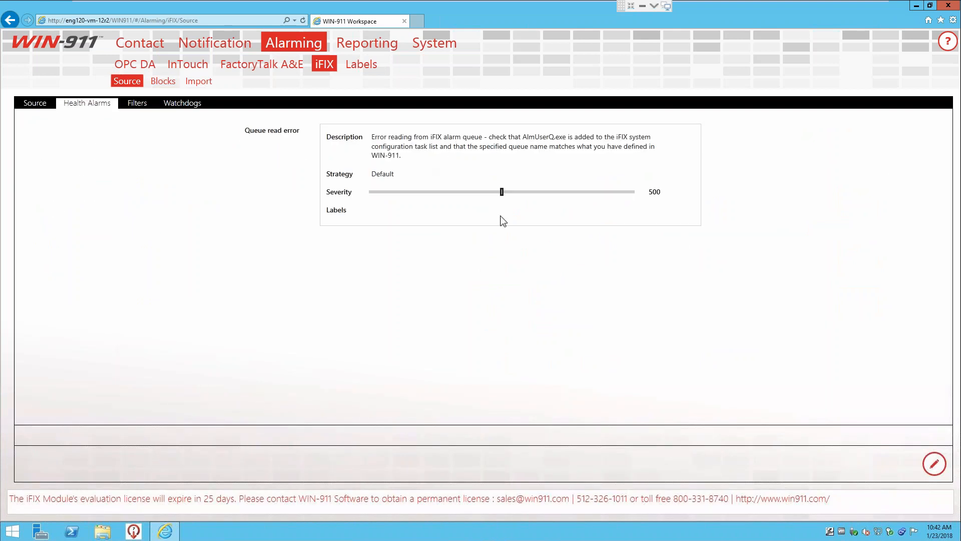
{"action": "left_click", "coordinate": [132, 106]}
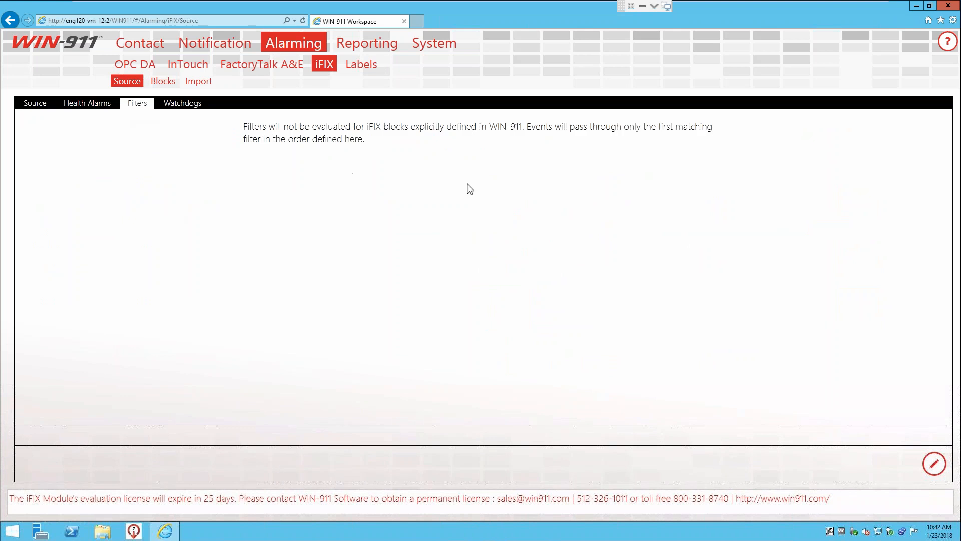
{"action": "left_click", "coordinate": [176, 106]}
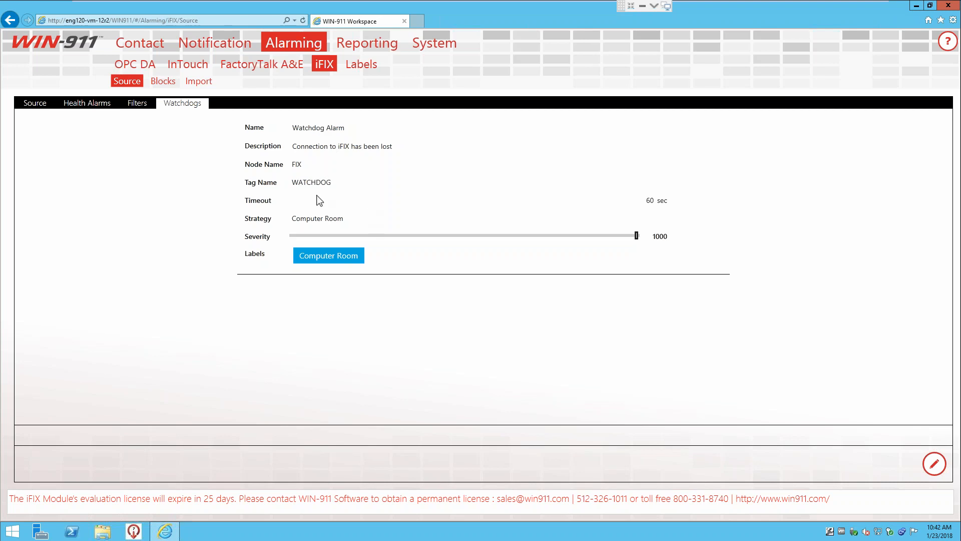
- Examine the strategy and labels of several imported iFIX blocks, including CHILLER, DETECTORDA, HOPPER1, LEVEL and BOILER
{"action": "left_click", "coordinate": [163, 81]}
{"action": "left_click", "coordinate": [50, 185]}
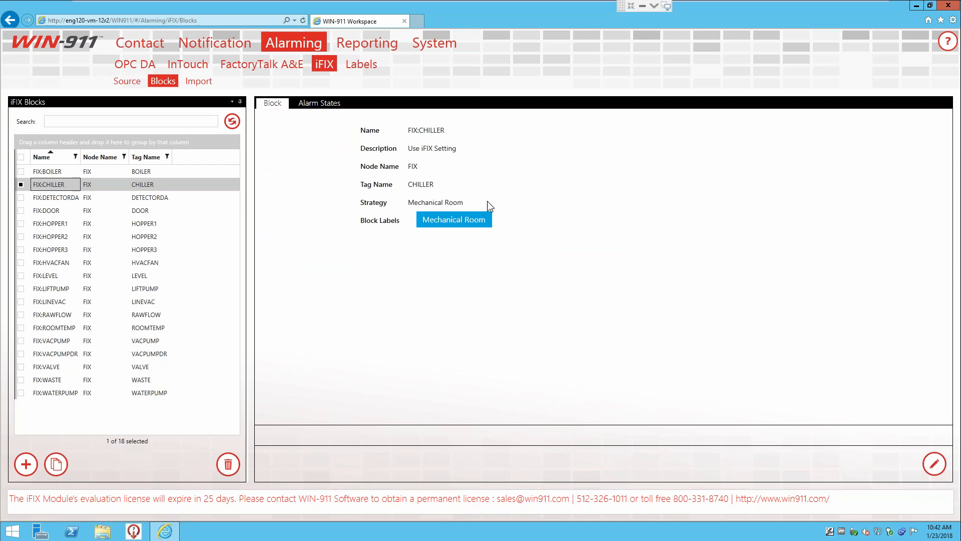
{"action": "left_click", "coordinate": [150, 197]}
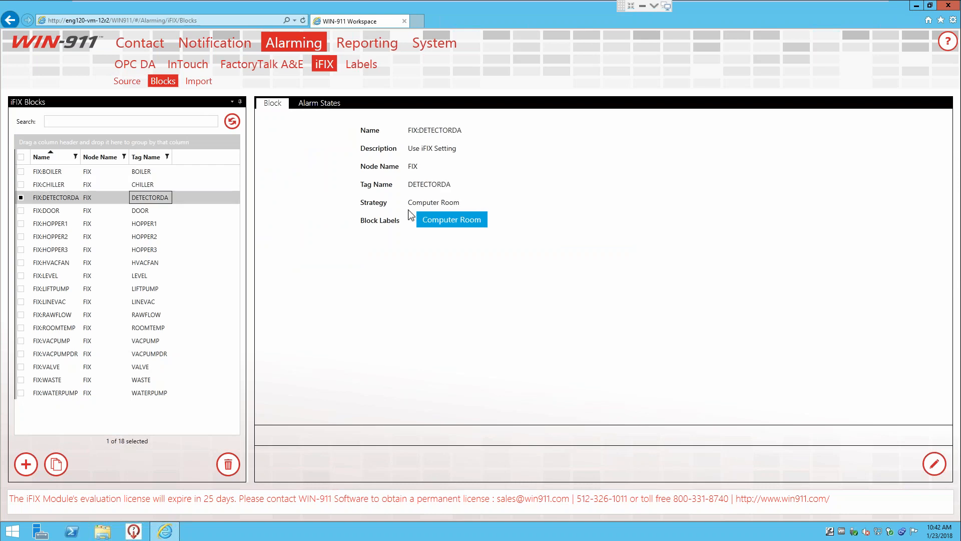
{"action": "left_click", "coordinate": [153, 210]}
{"action": "left_click", "coordinate": [151, 223]}
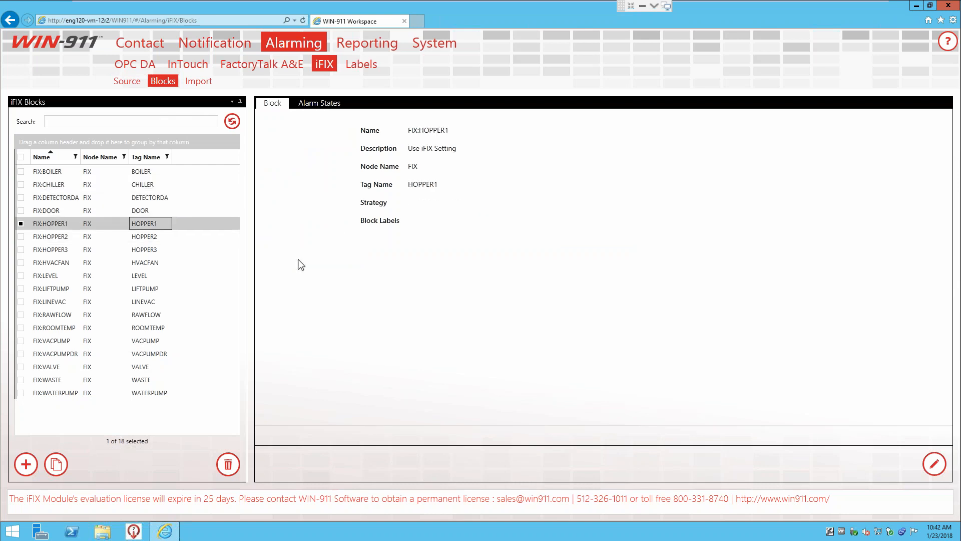
{"action": "left_click", "coordinate": [150, 236]}
{"action": "left_click", "coordinate": [102, 276]}
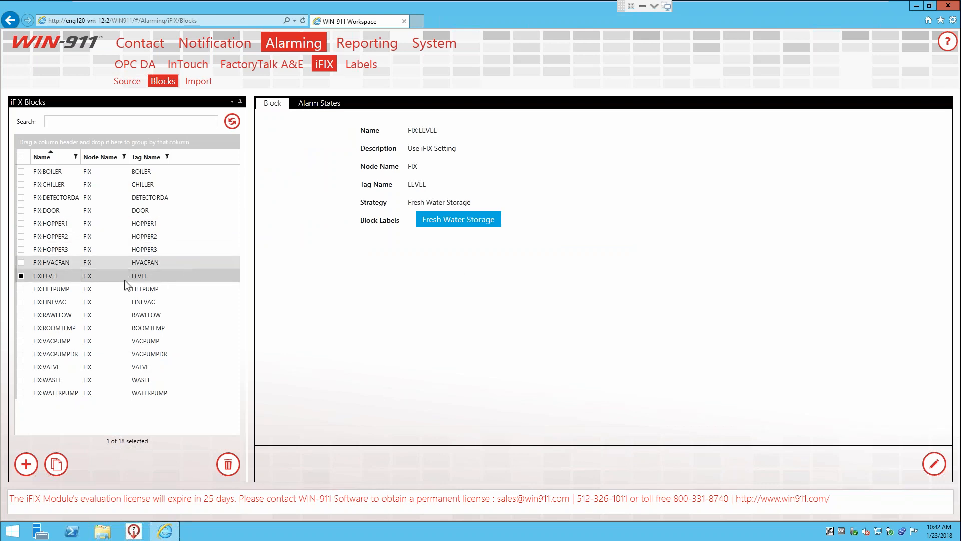
{"action": "left_click", "coordinate": [125, 198]}
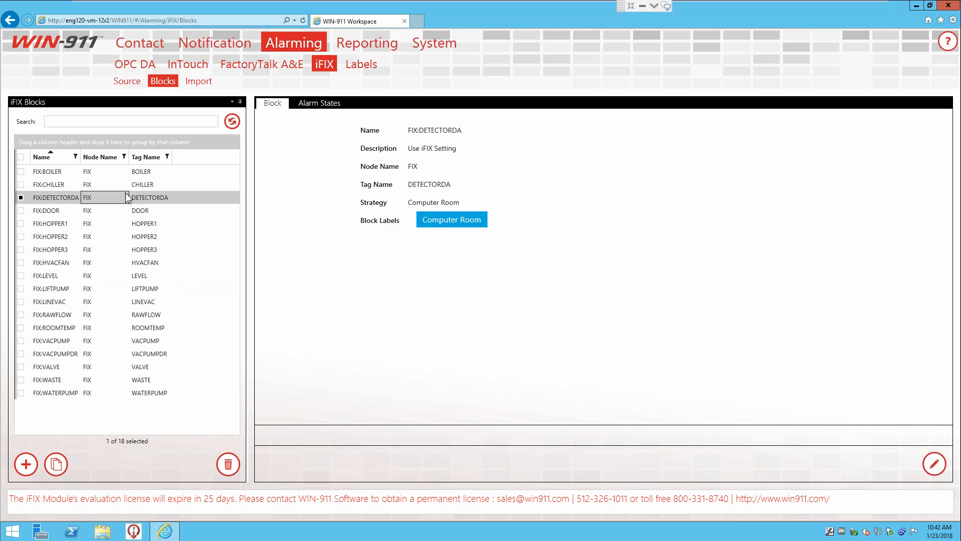
{"action": "left_click", "coordinate": [143, 172]}
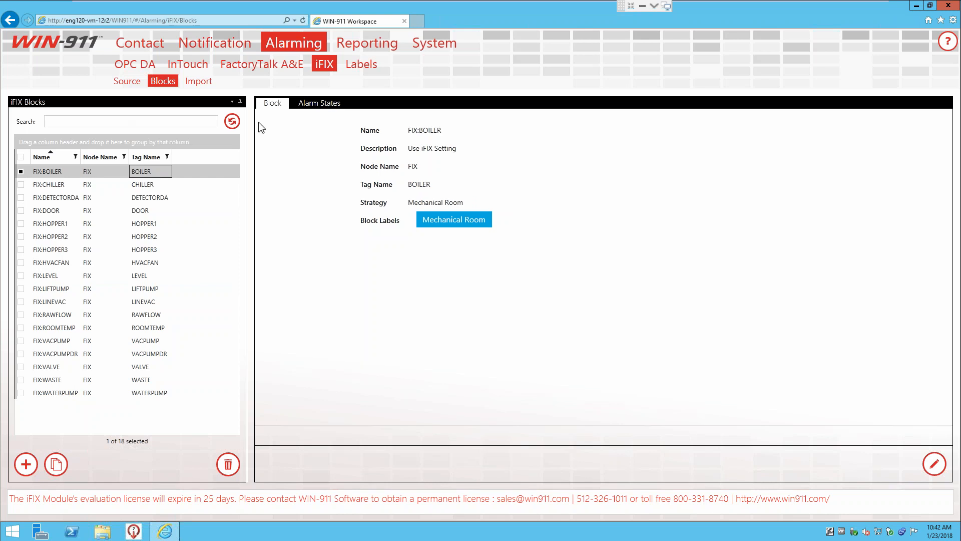
{"action": "left_click", "coordinate": [180, 184]}
{"action": "left_click", "coordinate": [180, 175]}
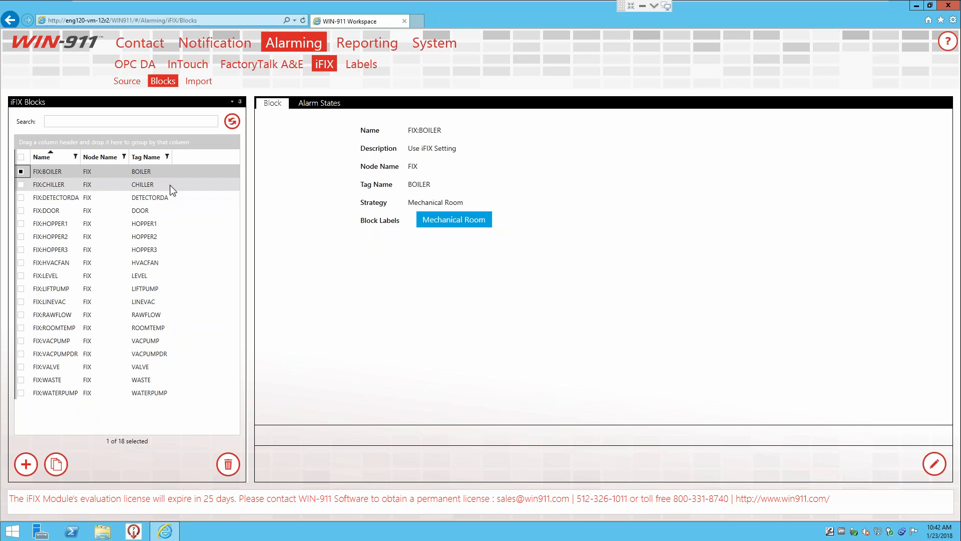
{"action": "left_click", "coordinate": [138, 187]}
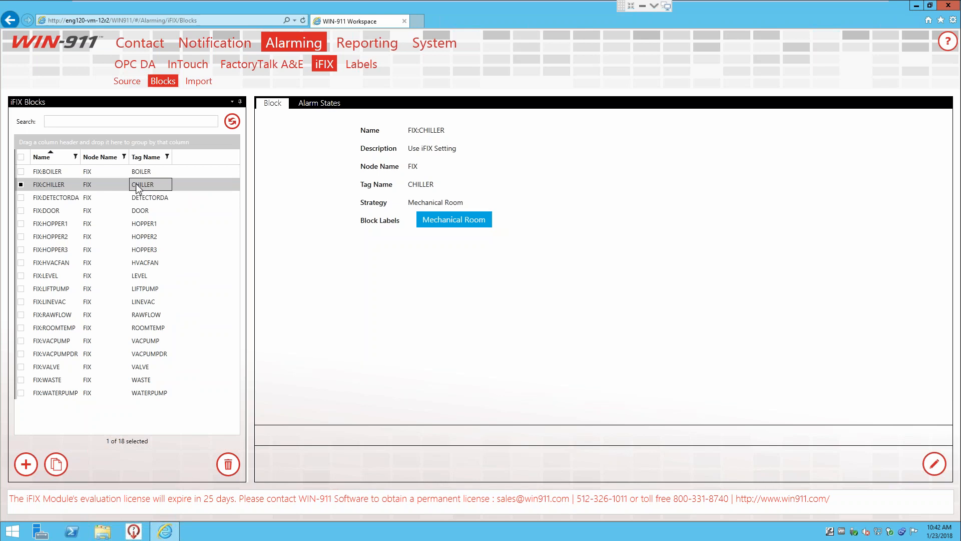
{"action": "left_click", "coordinate": [152, 173]}
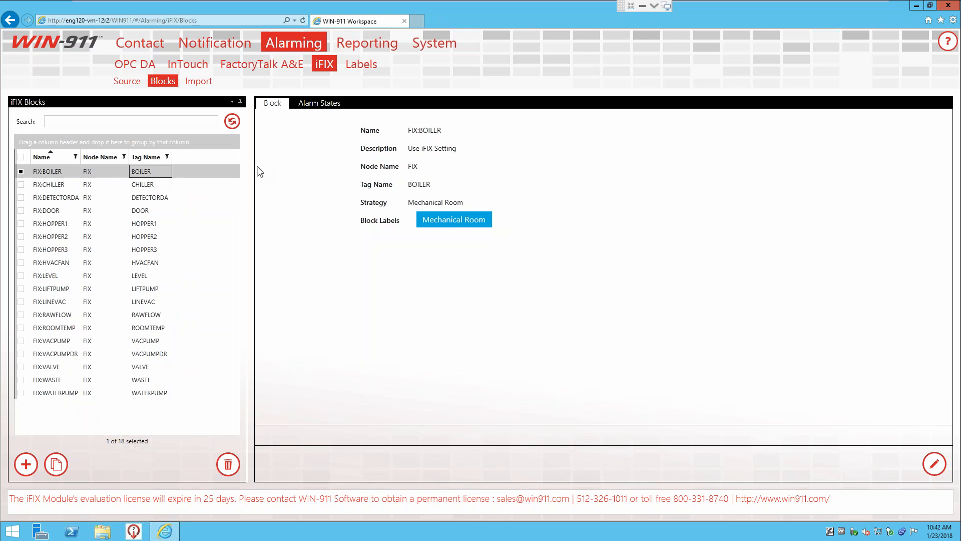
- Switch to the PowerPoint presentation, start the slide show from the Live Demo slide and advance to Improvements over V7
{"action": "mouse_move", "coordinate": [646, 5]}
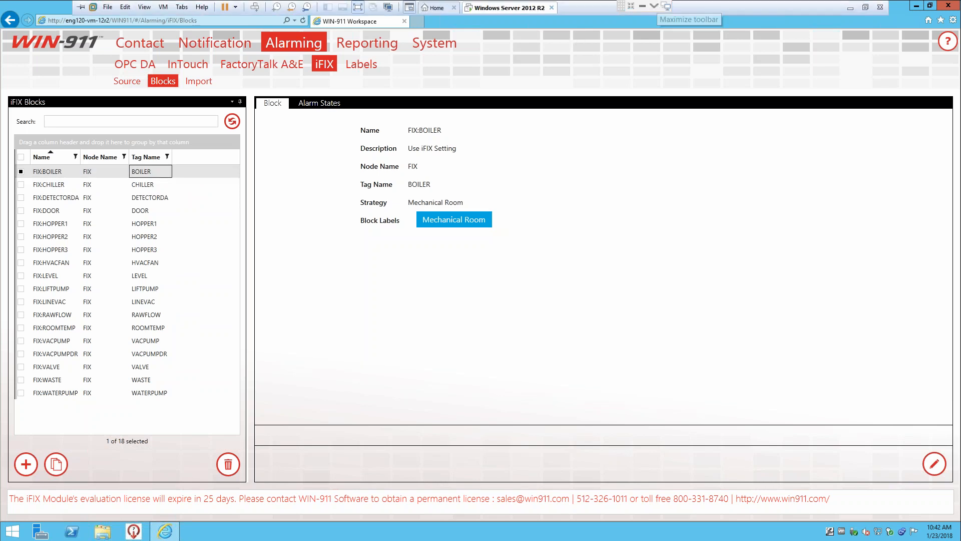
{"action": "left_click", "coordinate": [630, 6]}
{"action": "left_click", "coordinate": [386, 528]}
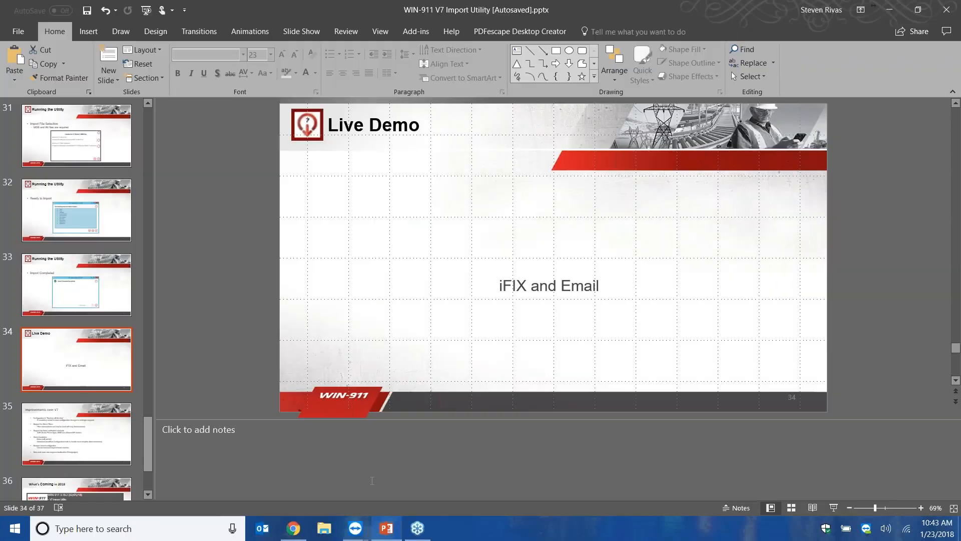
{"action": "left_click", "coordinate": [834, 510]}
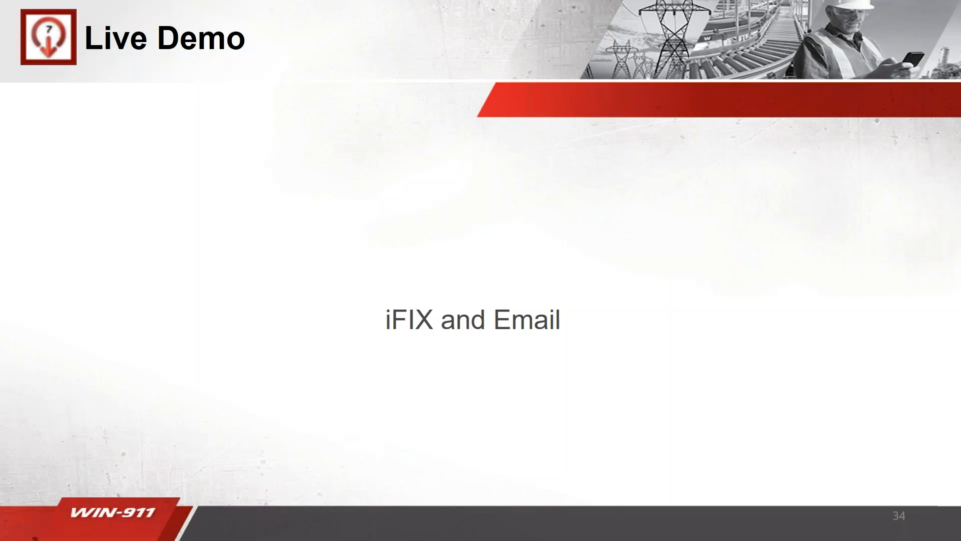
{"action": "key", "text": "Right"}
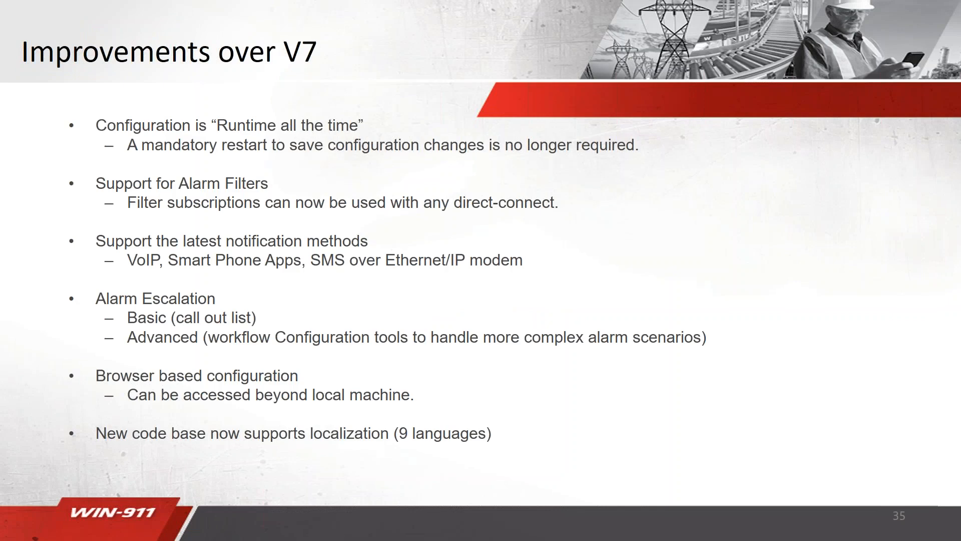